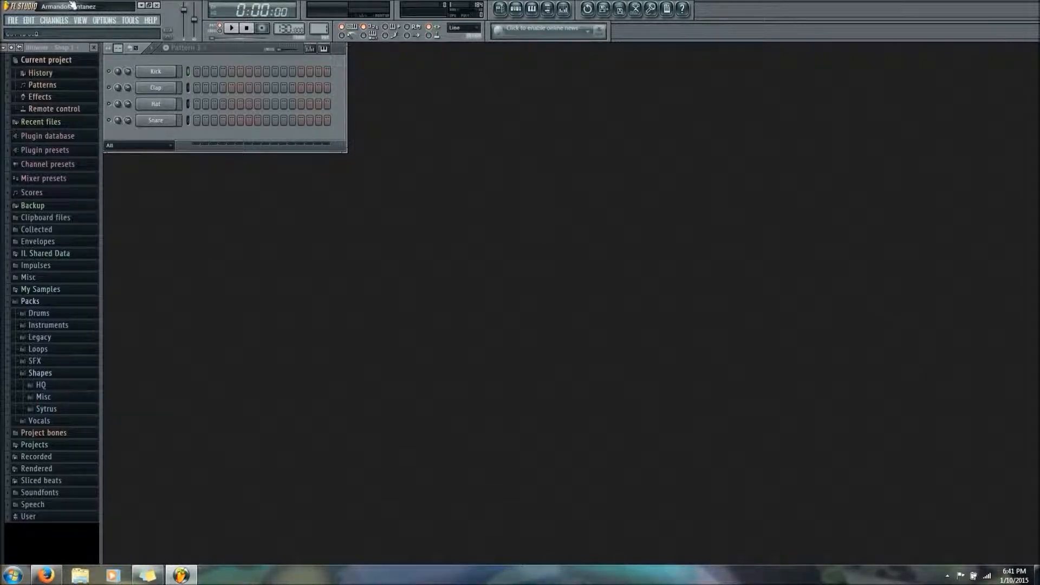
Show the mixer and place it along the lower part of the workspace.
left_click(81, 21)
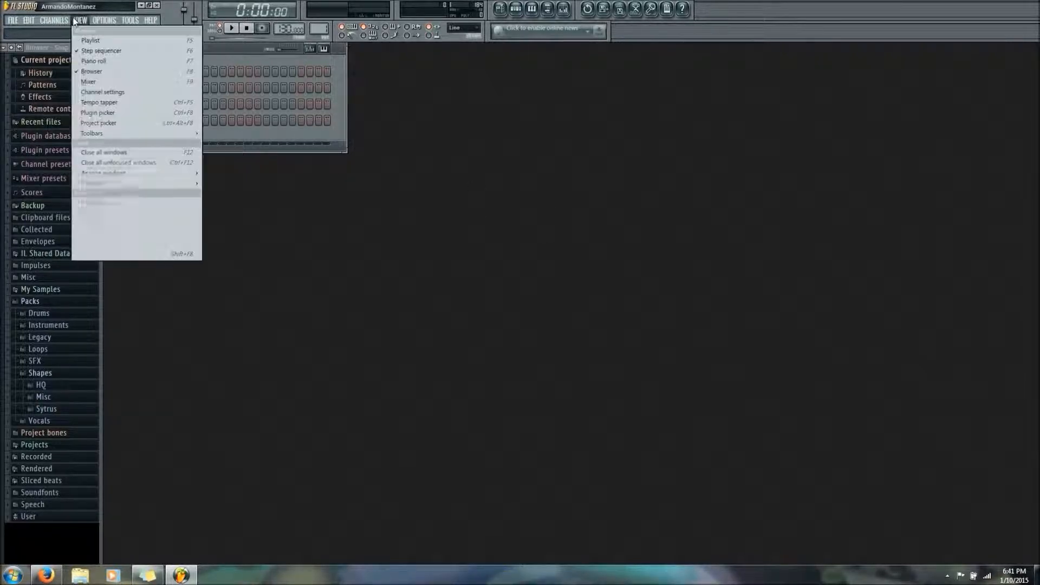
left_click(129, 82)
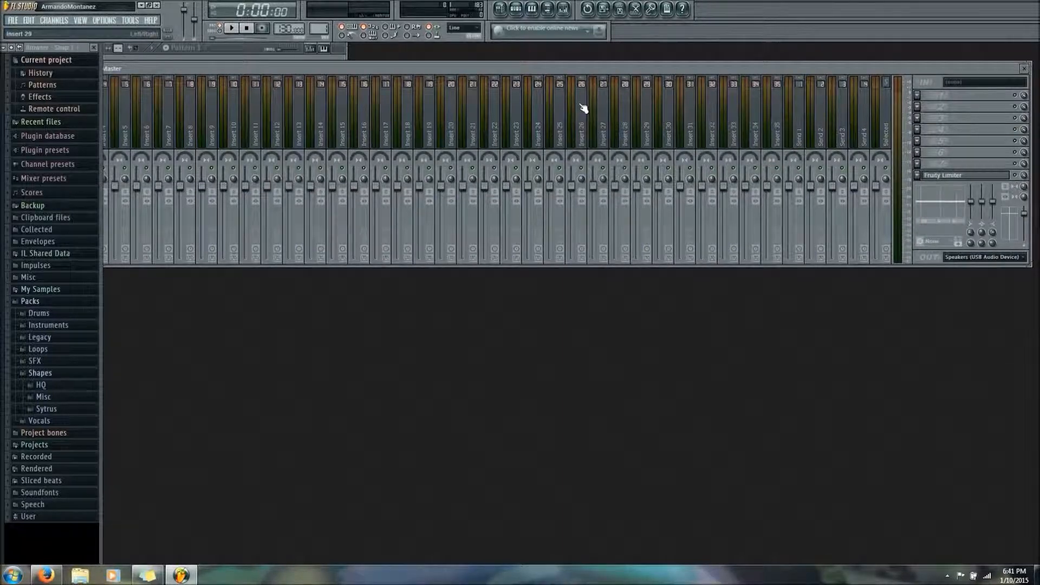
left_click_drag(564, 73, 572, 366)
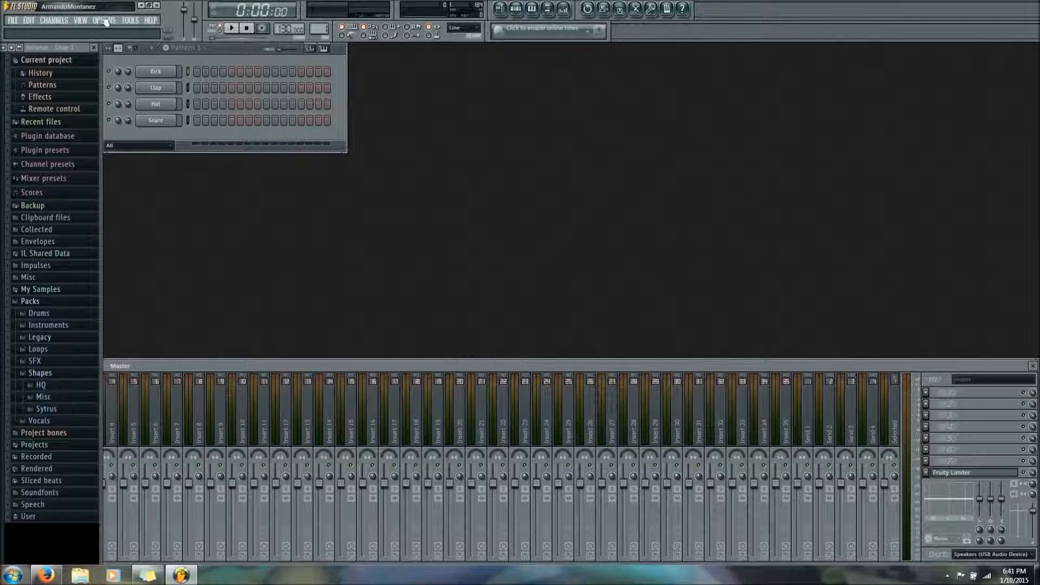
Show the playlist and position it beside the step sequencer, above the mixer.
left_click(80, 20)
left_click(86, 40)
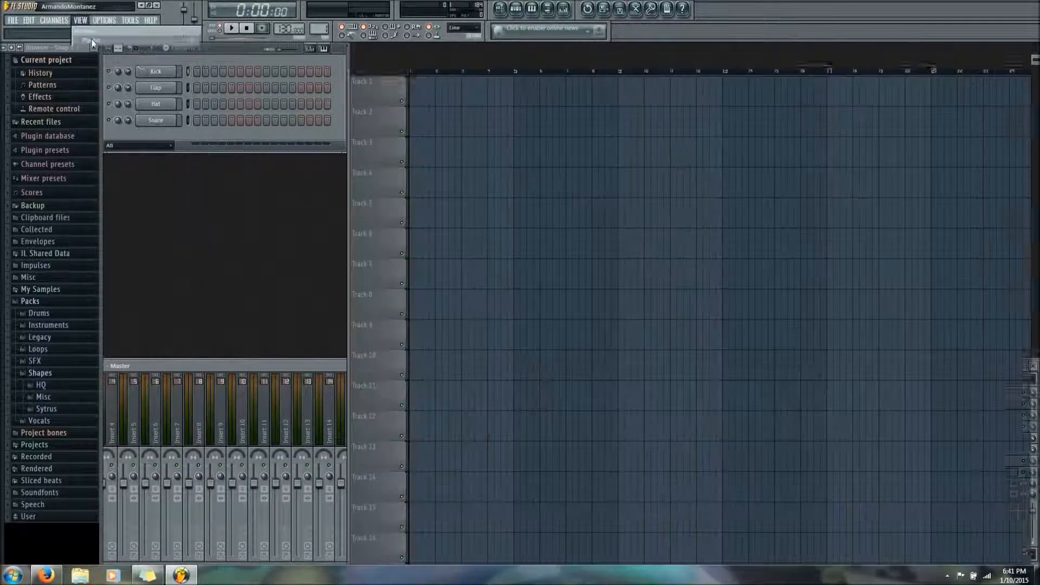
left_click_drag(538, 60, 626, 60)
left_click_drag(718, 50, 417, 69)
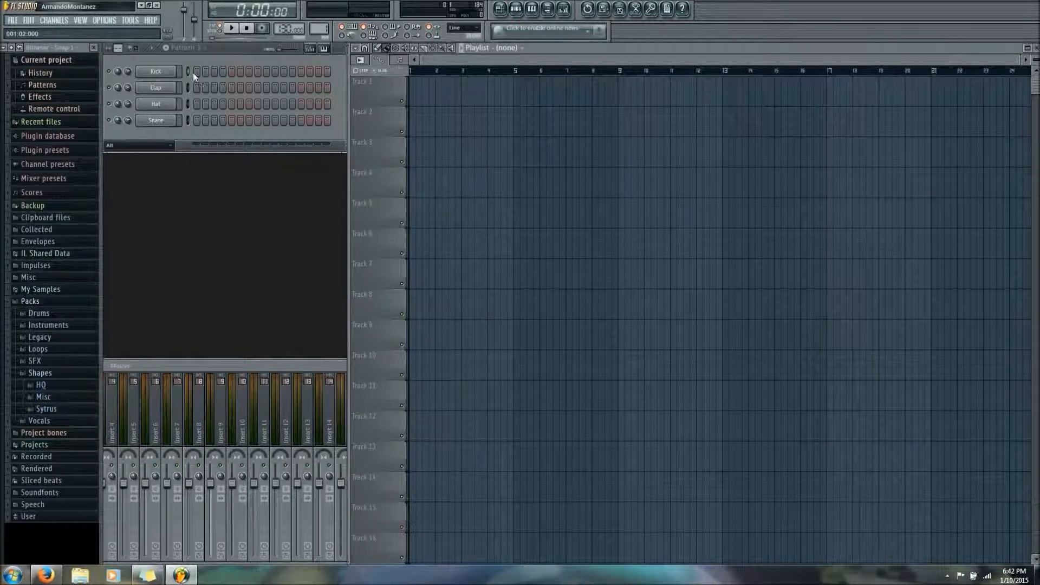
Choose Pattern 1 as the pattern to edit.
left_click(191, 51)
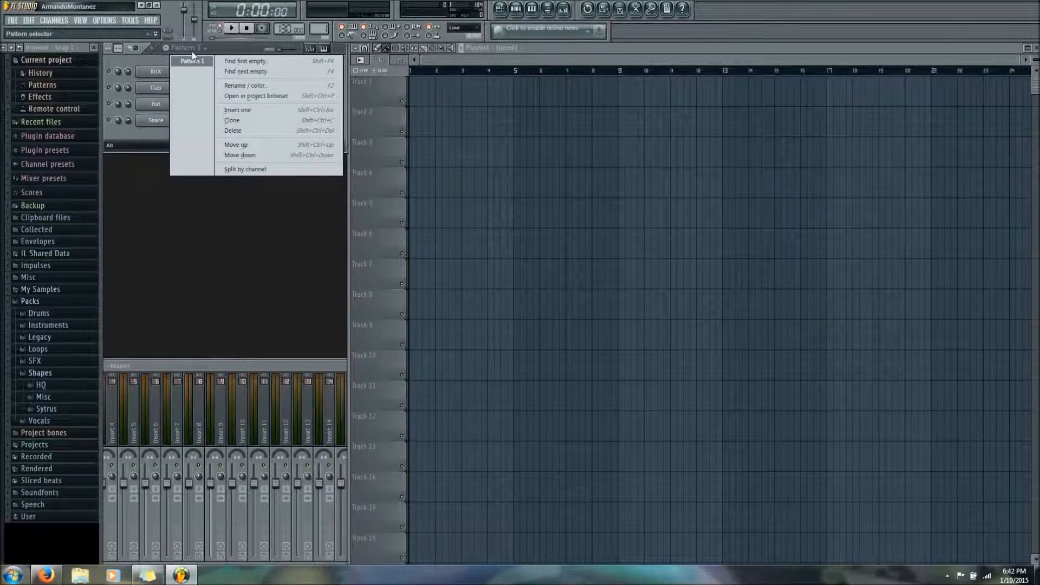
left_click(190, 64)
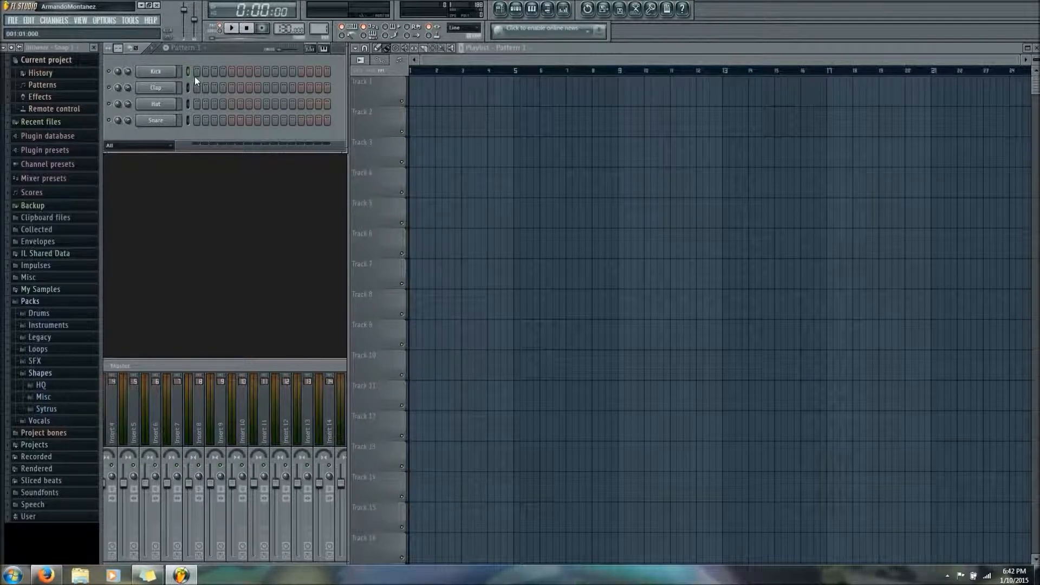
mouse_move(196, 70)
left_mouse_down()
mouse_move(327, 72)
mouse_move(197, 73)
mouse_move(240, 88)
mouse_move(335, 87)
mouse_move(158, 89)
left_mouse_up()
right_click(309, 72)
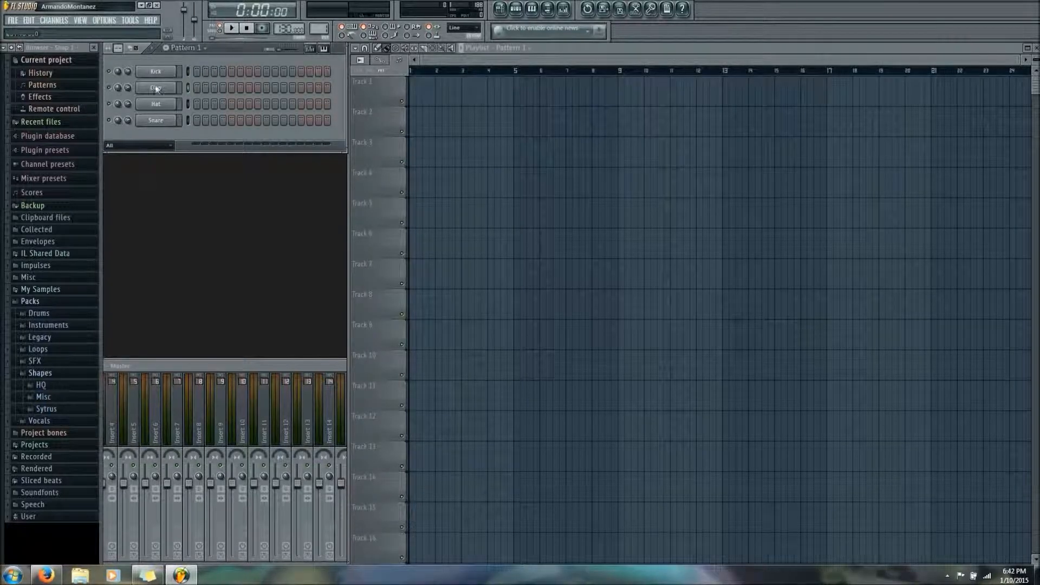
Place two trial notes in the Snare channel's piano roll, delete both and close the piano roll.
right_click(158, 120)
left_click(194, 121)
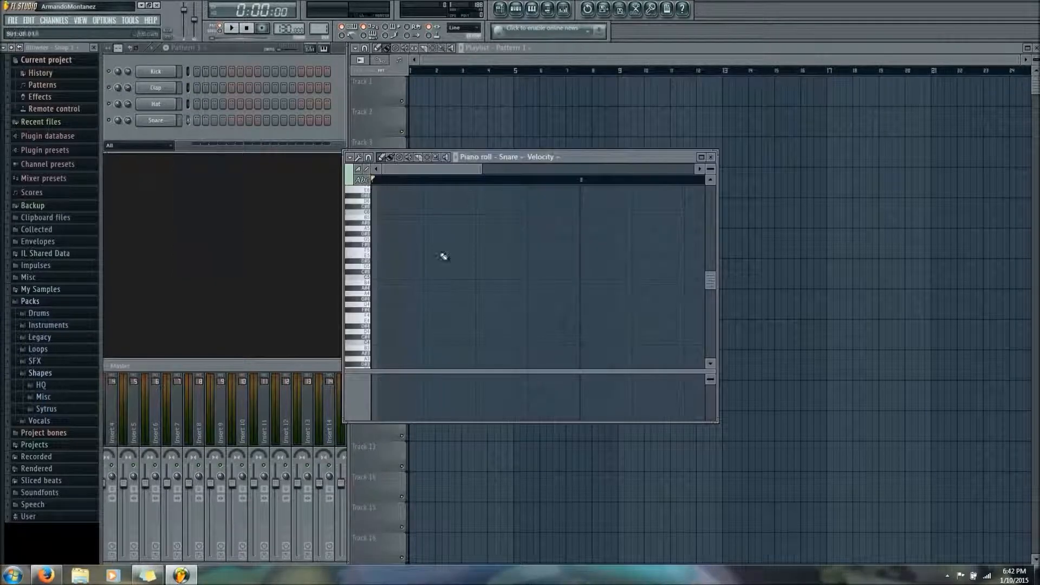
left_click(415, 250)
left_click(518, 222)
right_click(518, 223)
right_click(416, 249)
left_click(711, 156)
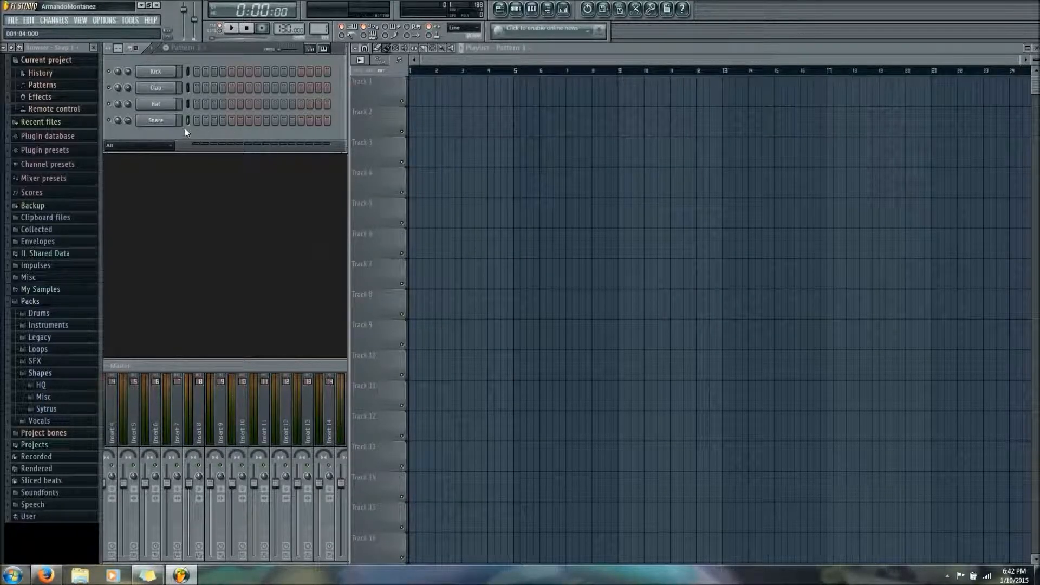
Look at the Kick channel's settings and its sample-loading dialog, and close both.
left_click(159, 77)
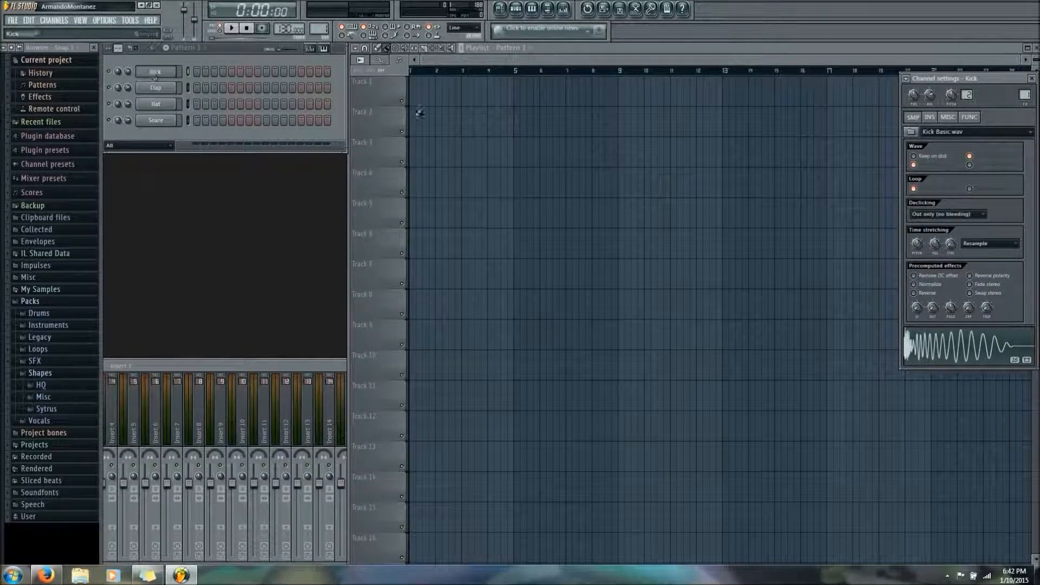
left_click(911, 131)
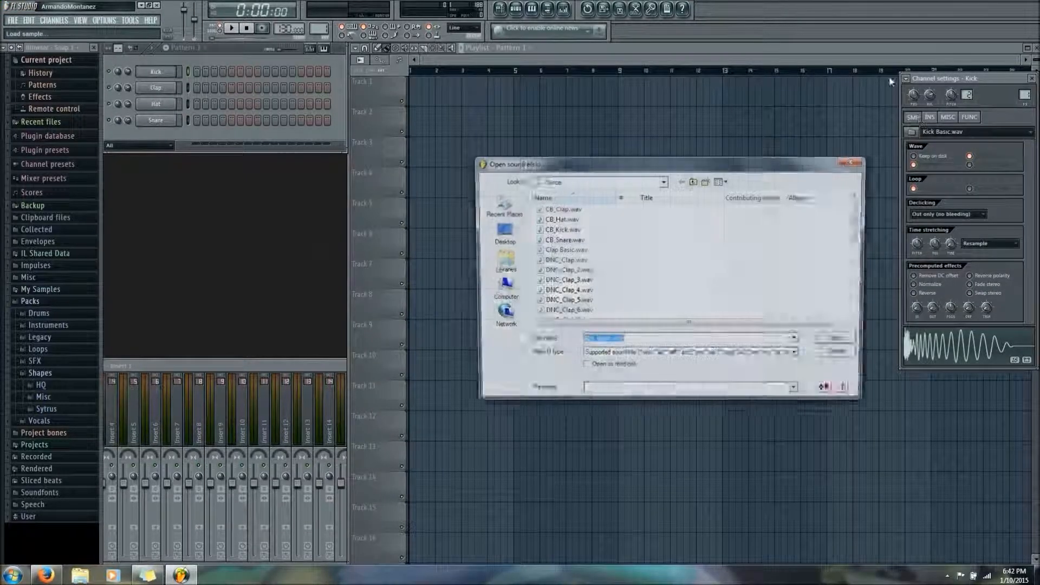
left_click(854, 161)
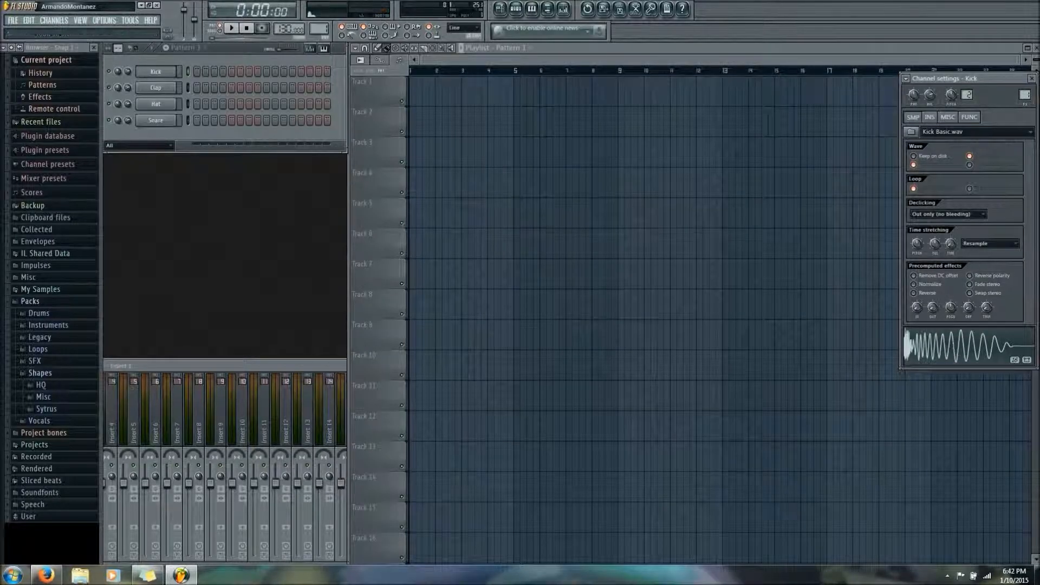
left_click(1033, 78)
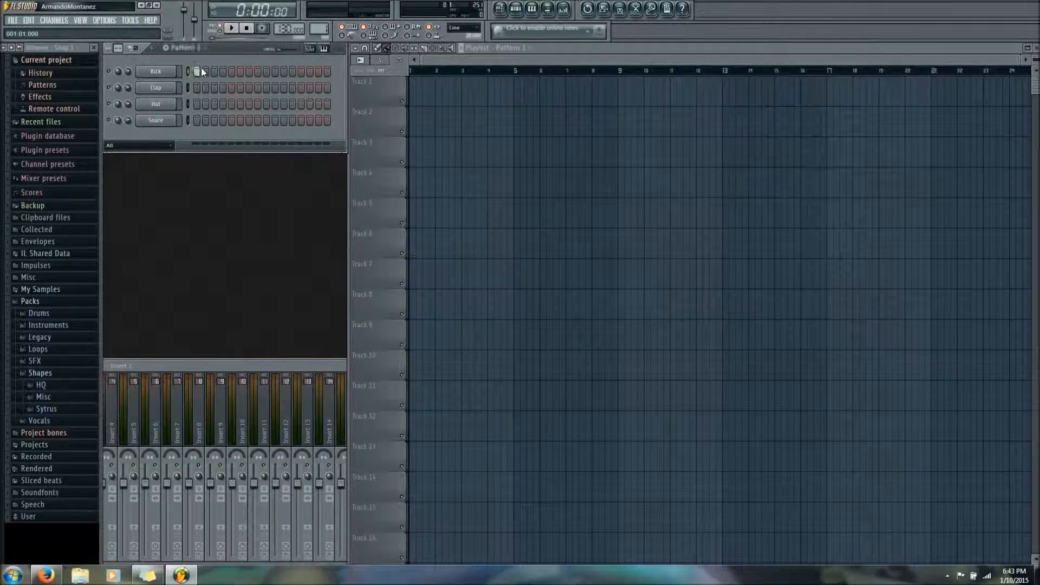
Program Kick hits on steps 1, 5, 9 and 13, and fill bars 1 to 8 of playlist Track 1 with Pattern 1.
left_click(266, 70)
left_click(301, 71)
left_click(230, 30)
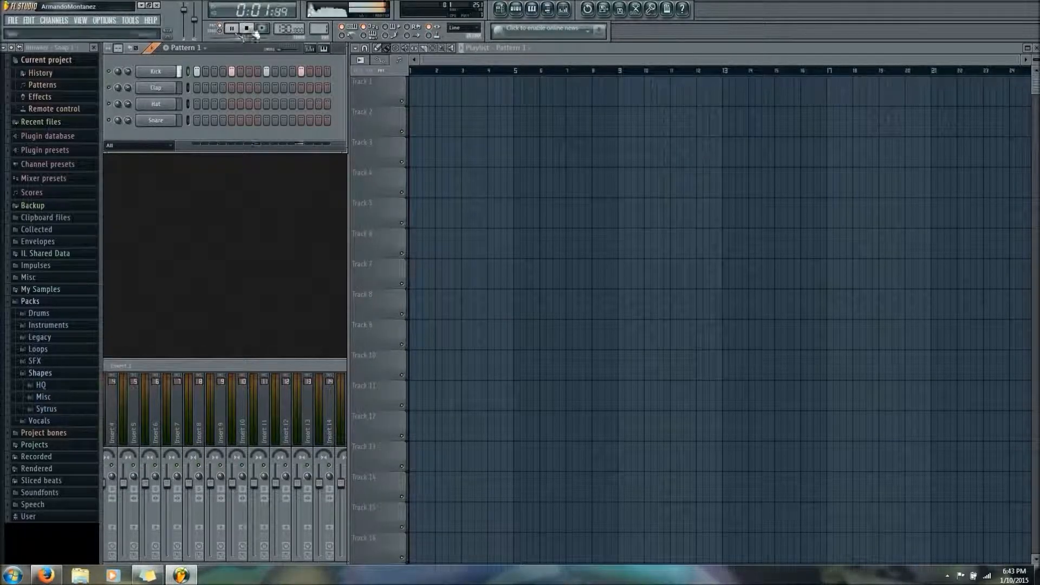
left_click(255, 31)
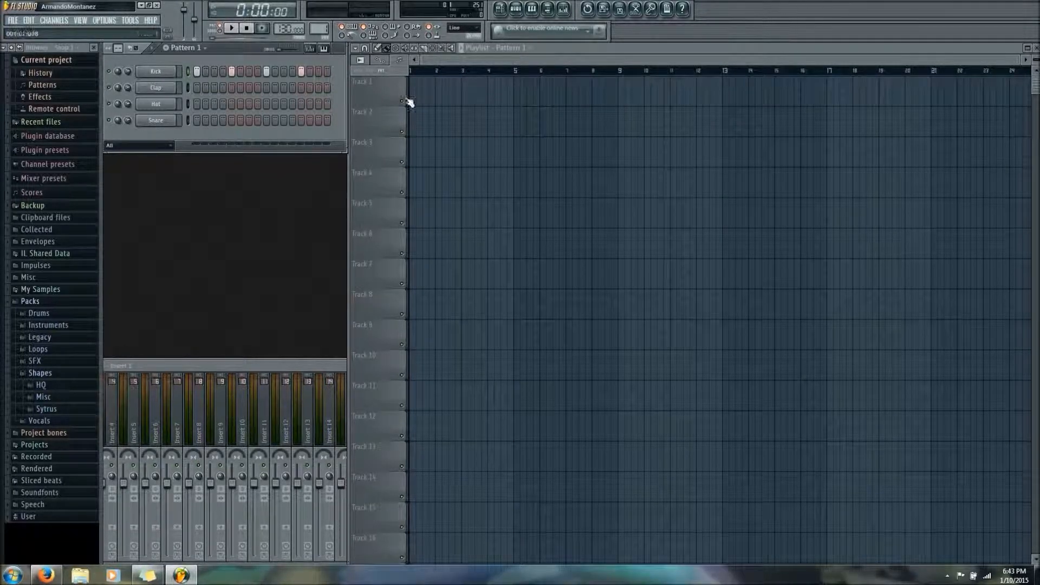
left_click_drag(414, 95, 603, 91)
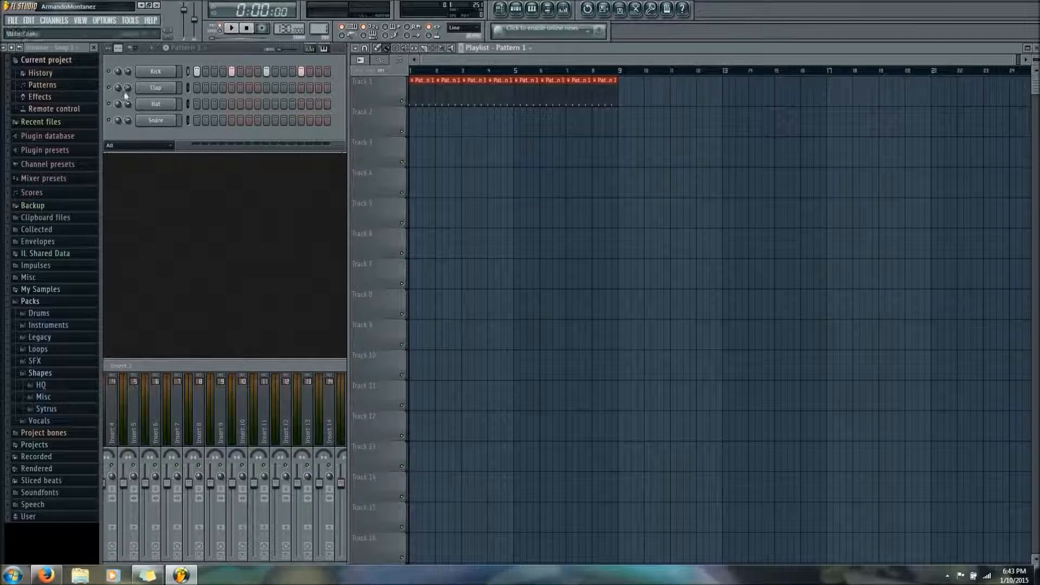
Add a SynthMaster2 instrument channel and reset its preset.
left_click(53, 21)
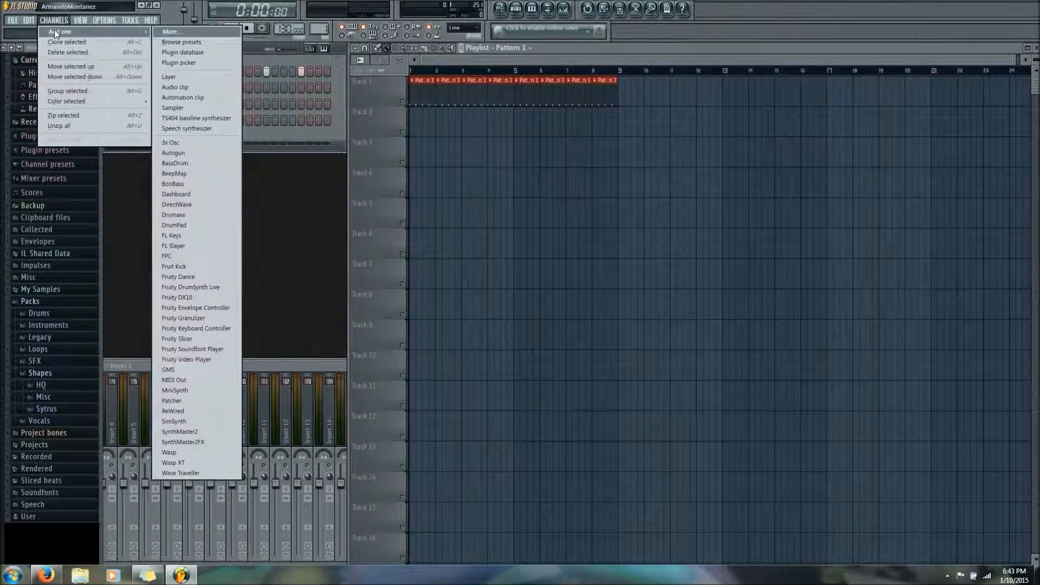
left_click(212, 433)
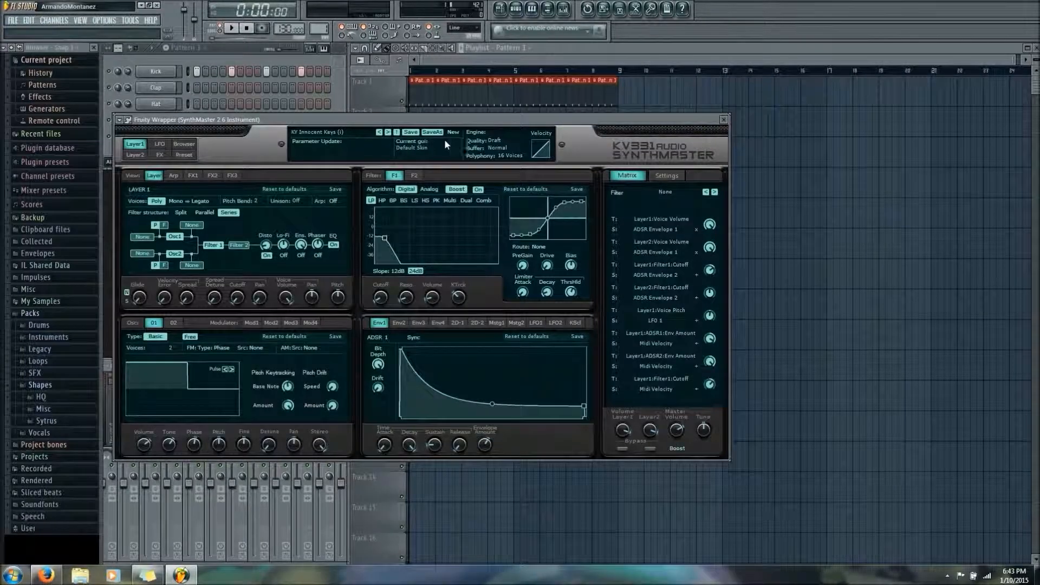
left_click(453, 133)
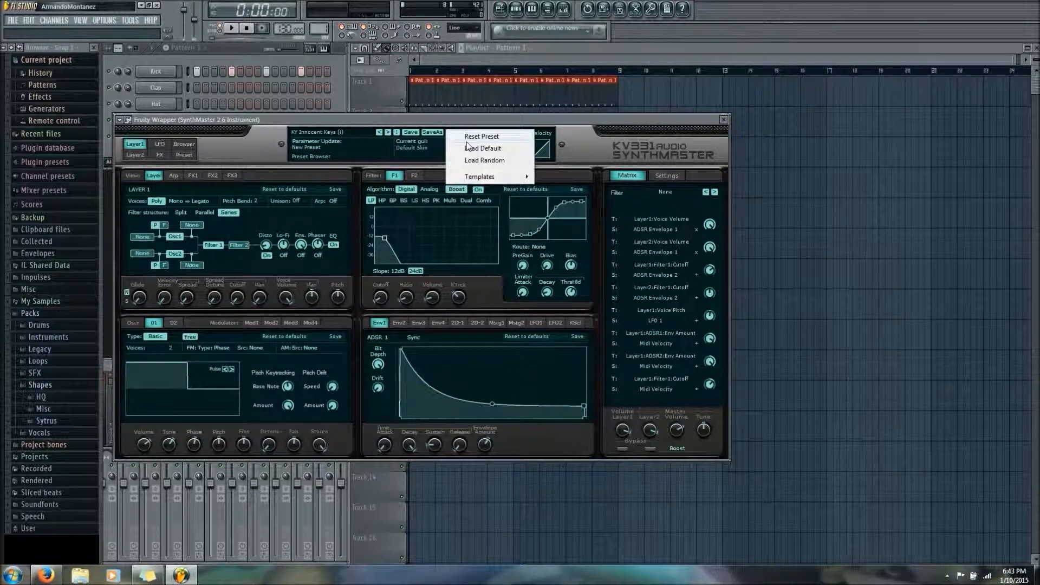
left_click(471, 138)
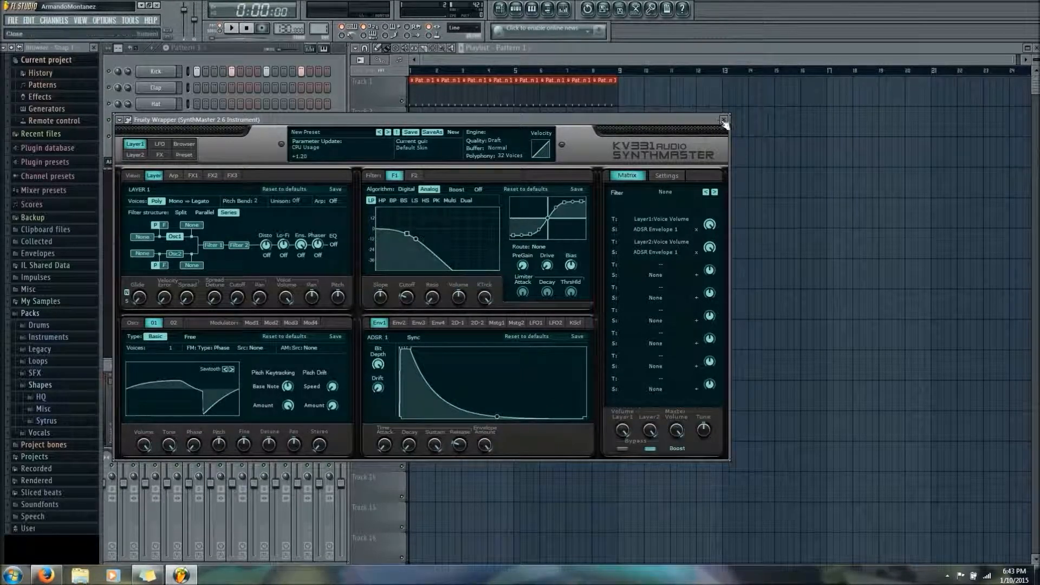
left_click(723, 119)
In the SynthMaster channel's piano roll, add four off-beat F#2 notes across the first bar and shorten them to one step each.
right_click(156, 138)
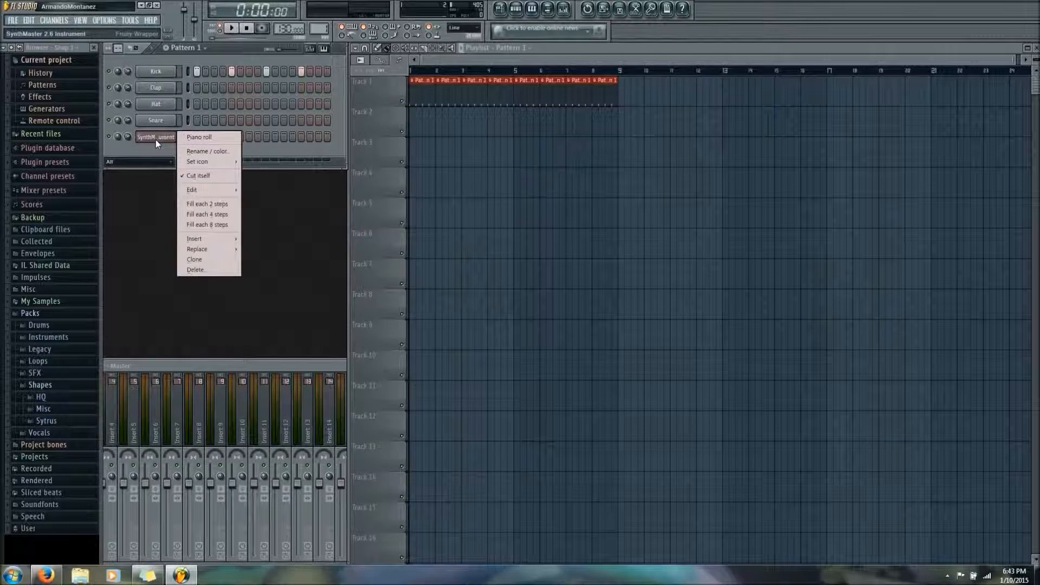
left_click(199, 137)
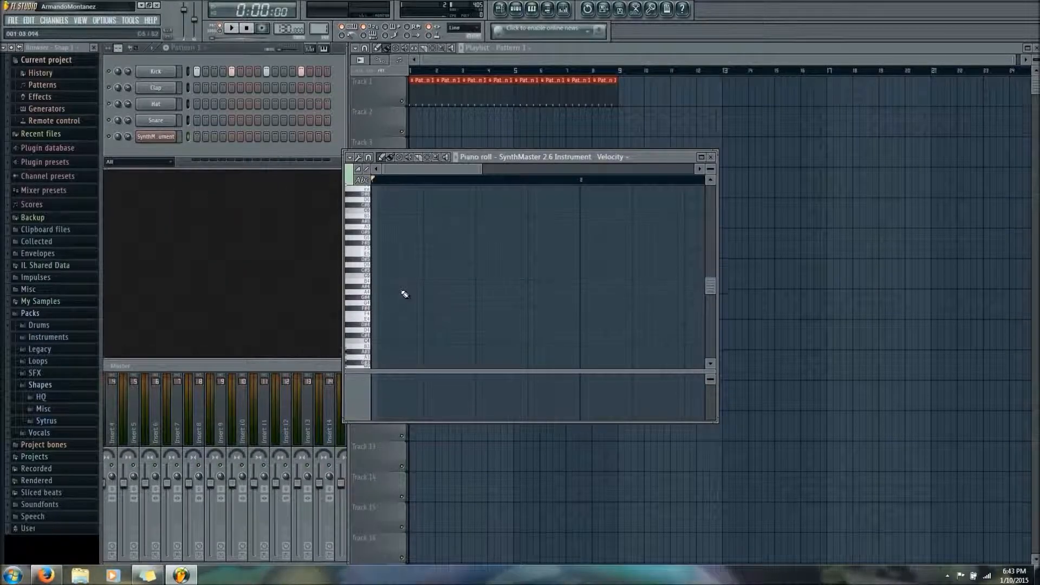
scroll(409, 314, "down", 5)
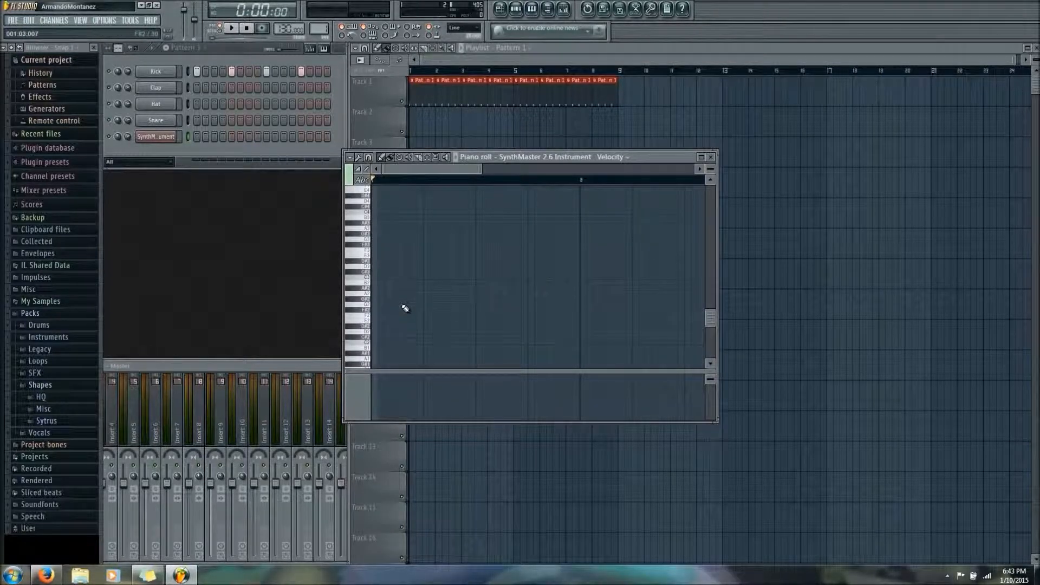
left_click(402, 312)
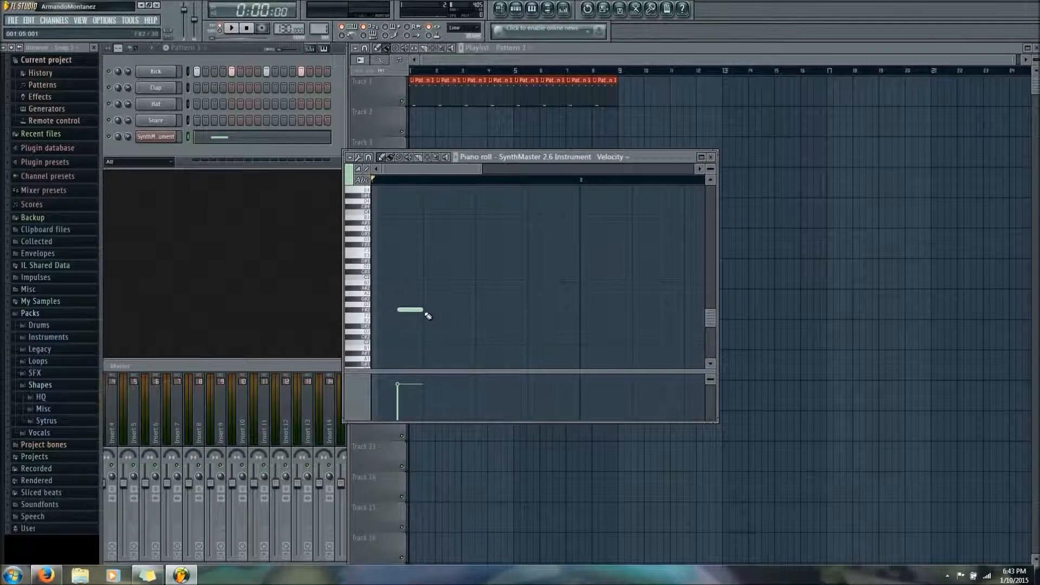
left_click(457, 307)
left_click_drag(457, 305, 404, 317)
key("ctrl+b")
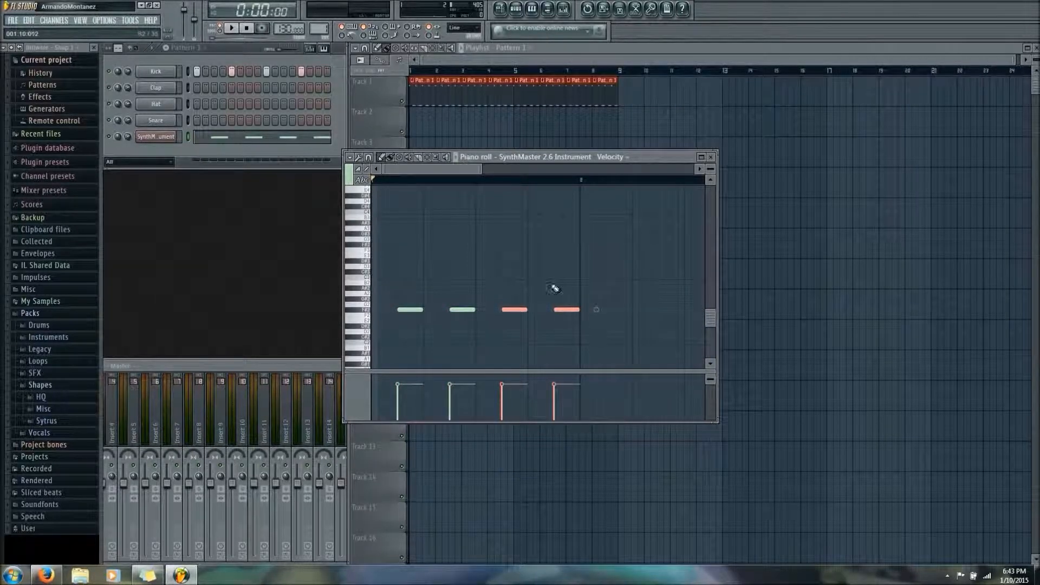
left_click_drag(570, 291, 397, 318)
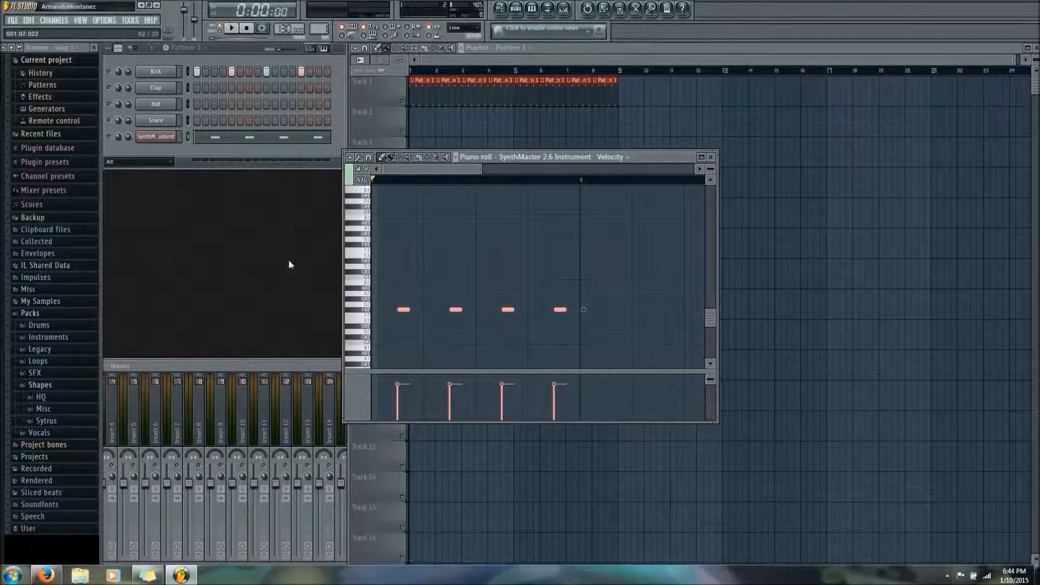
Play the pattern and lengthen the four F#2 notes to about one and a half steps, closing the piano roll.
key("space")
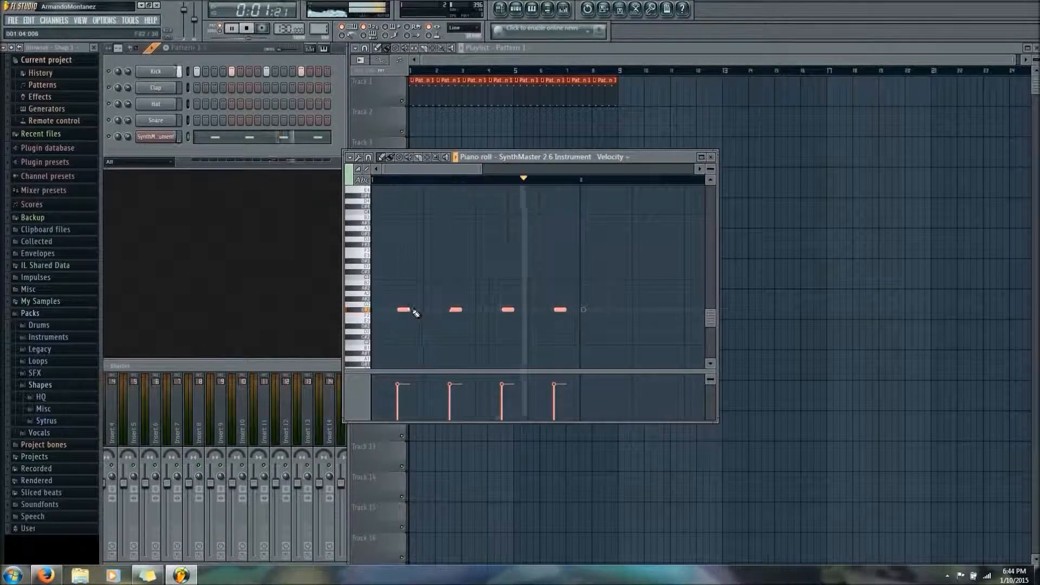
left_click_drag(409, 310, 416, 309)
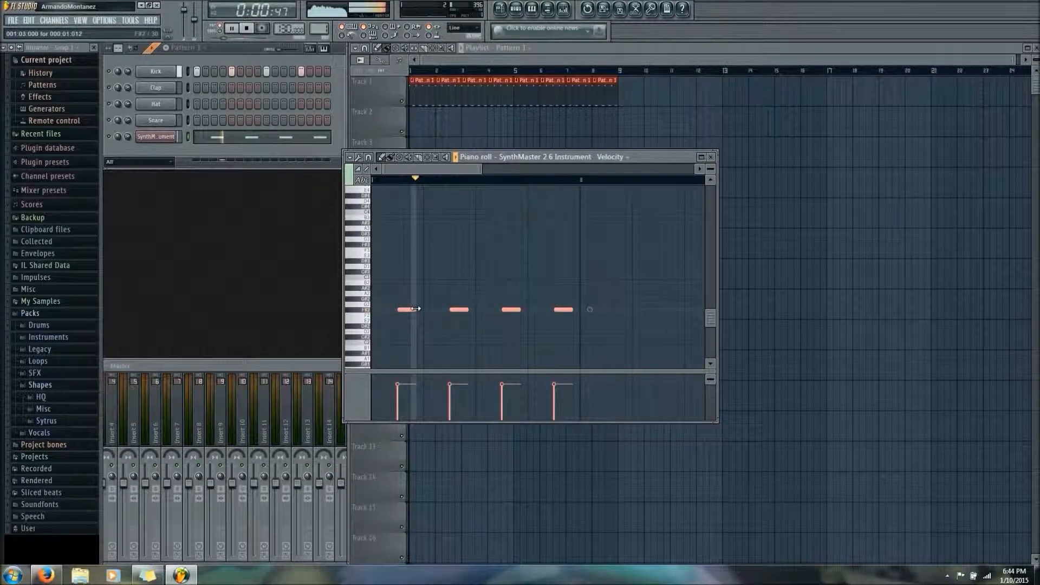
left_click(711, 157)
key("space")
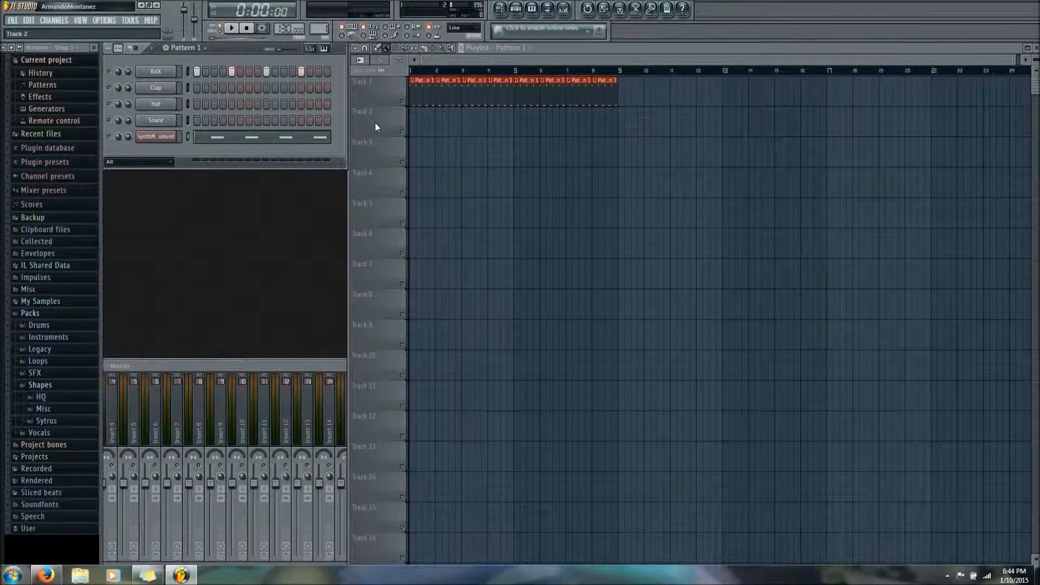
left_click(160, 136)
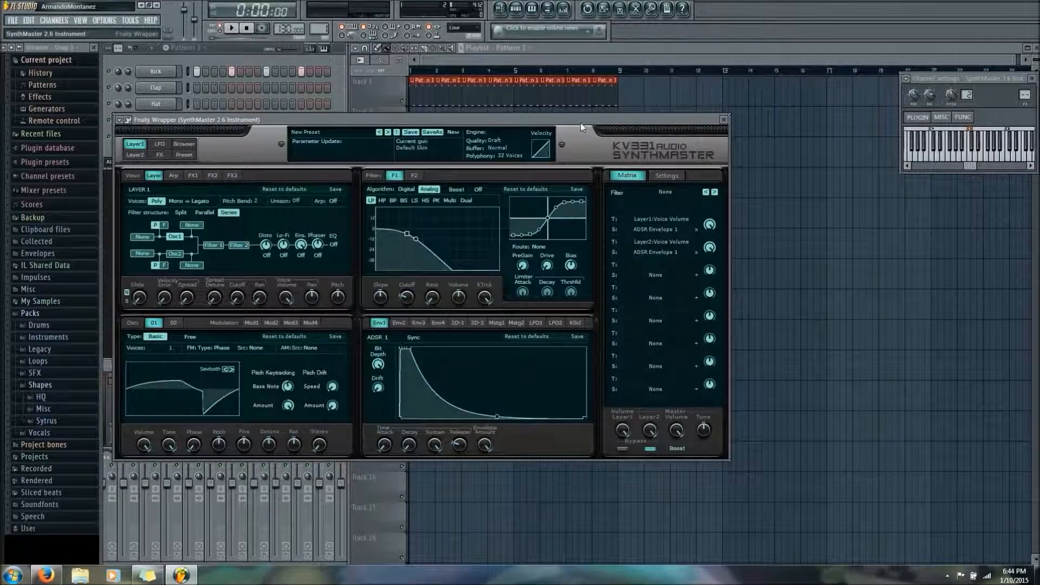
left_click(722, 120)
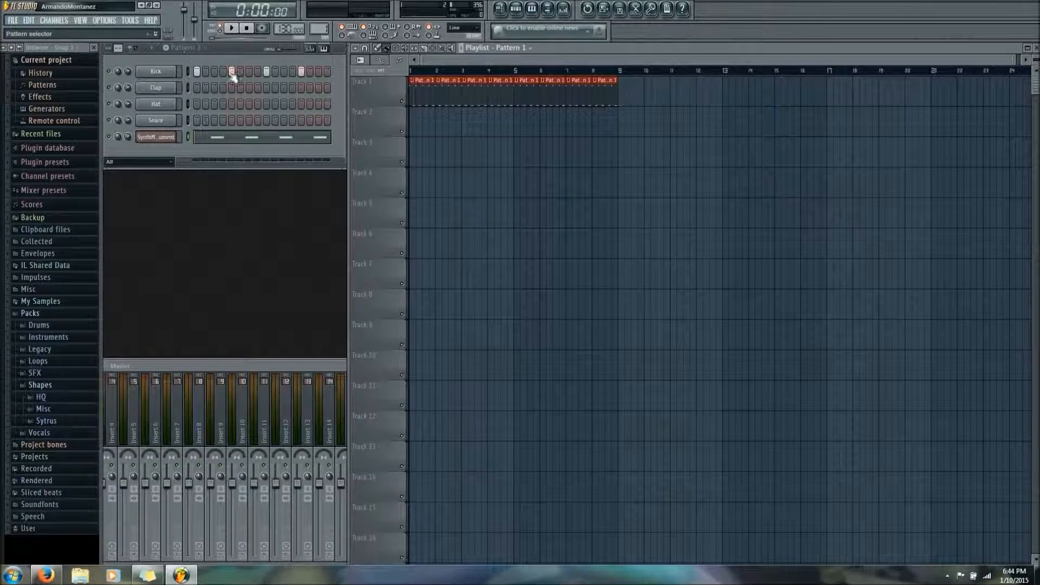
Delete all the notes from the SynthMaster channel in Pattern 1.
left_click(249, 138)
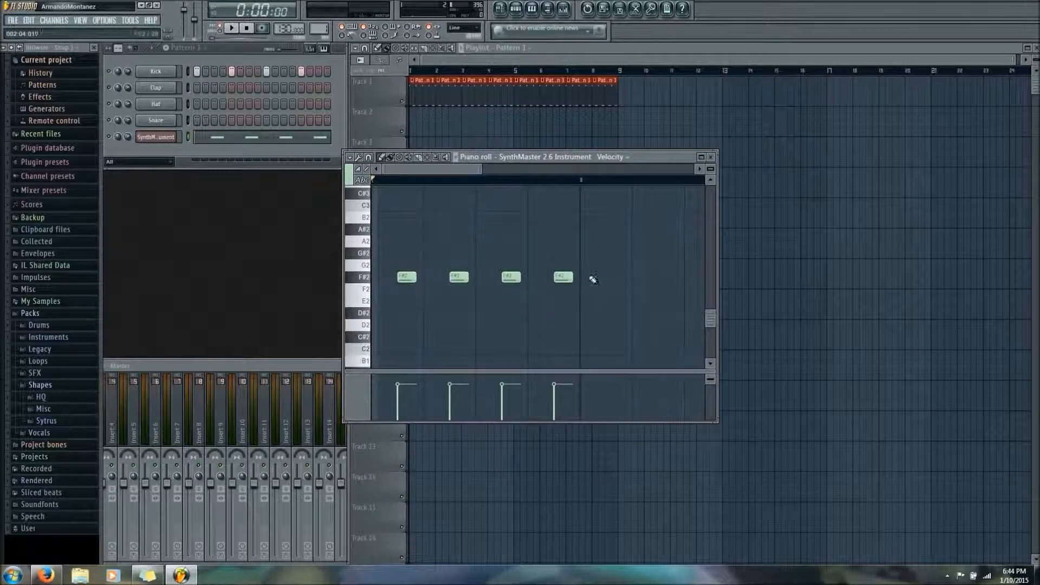
key("ctrl+a")
key("Delete")
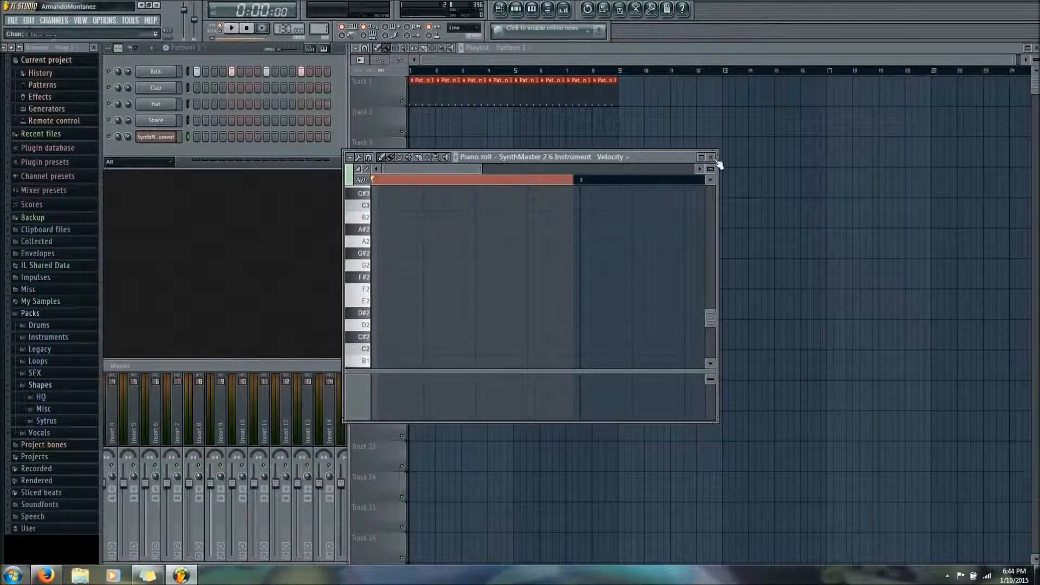
left_click(710, 158)
Rename Pattern 1 as "Kick".
left_click(189, 55)
key("F2")
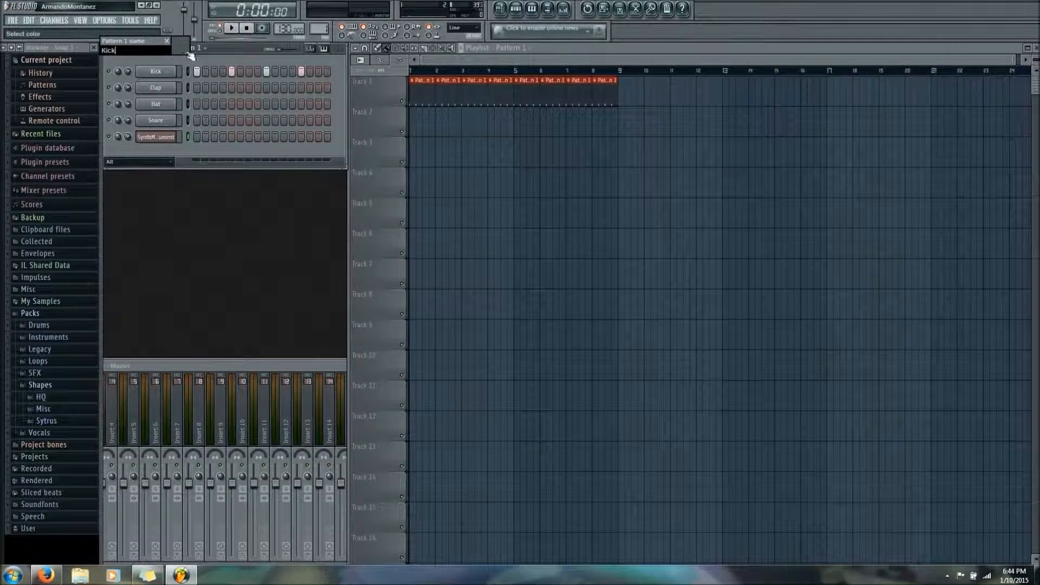
key("Return")
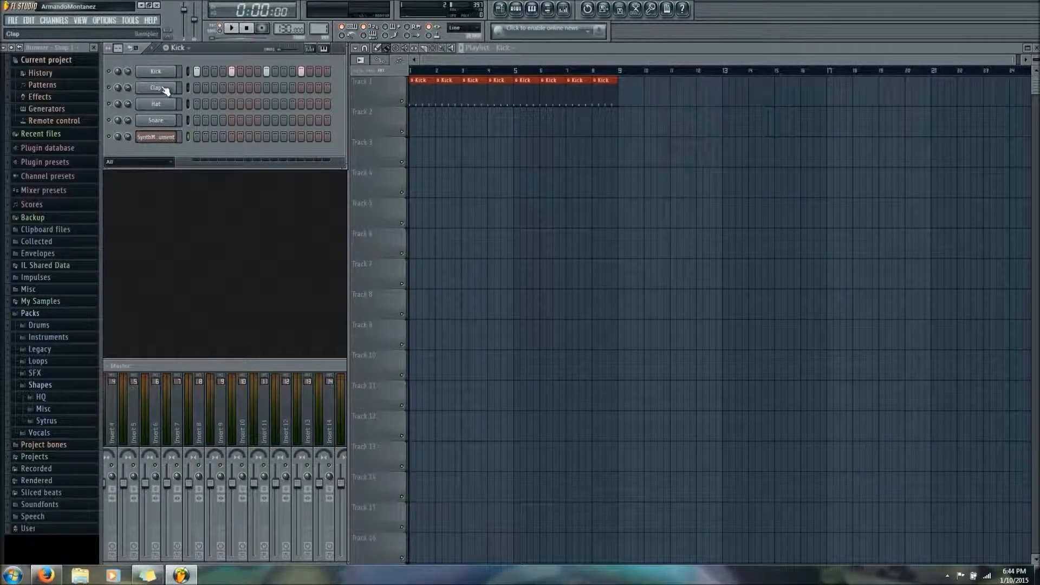
Insert a new pattern named "clap" and add Clap hits on steps 5 and 13.
left_click(187, 49)
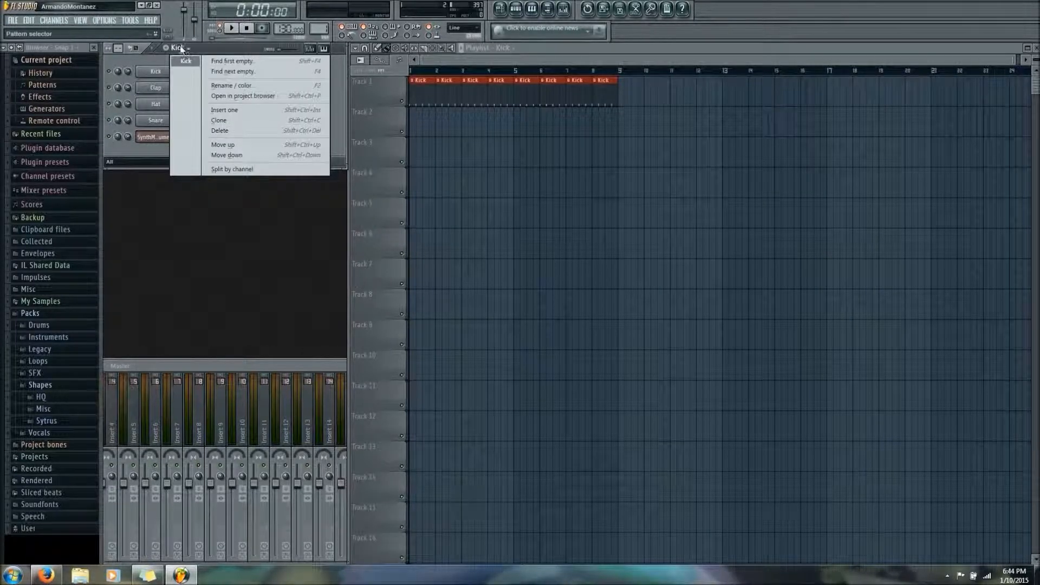
left_click(222, 109)
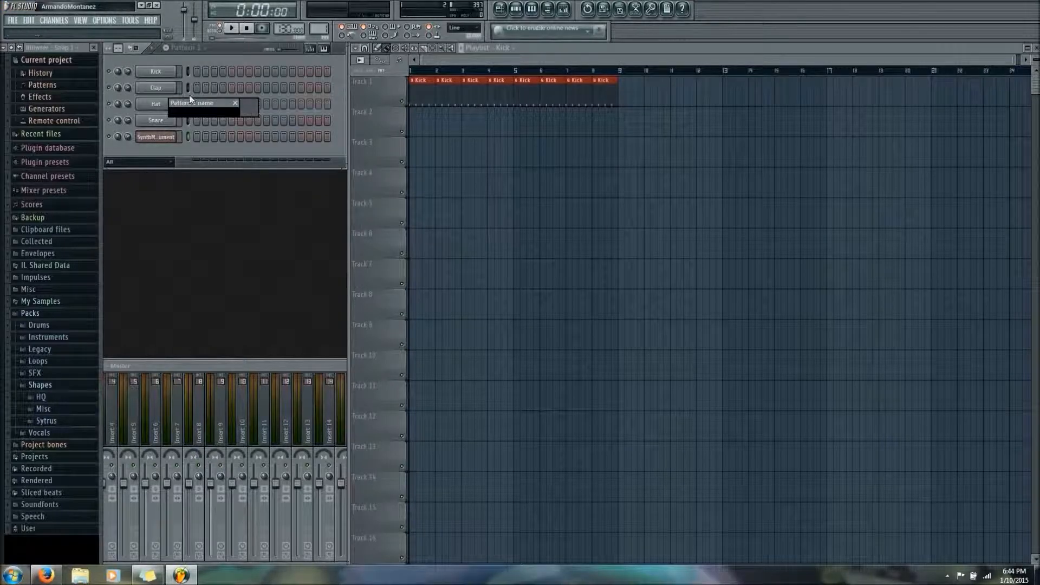
type("clap")
key("Return")
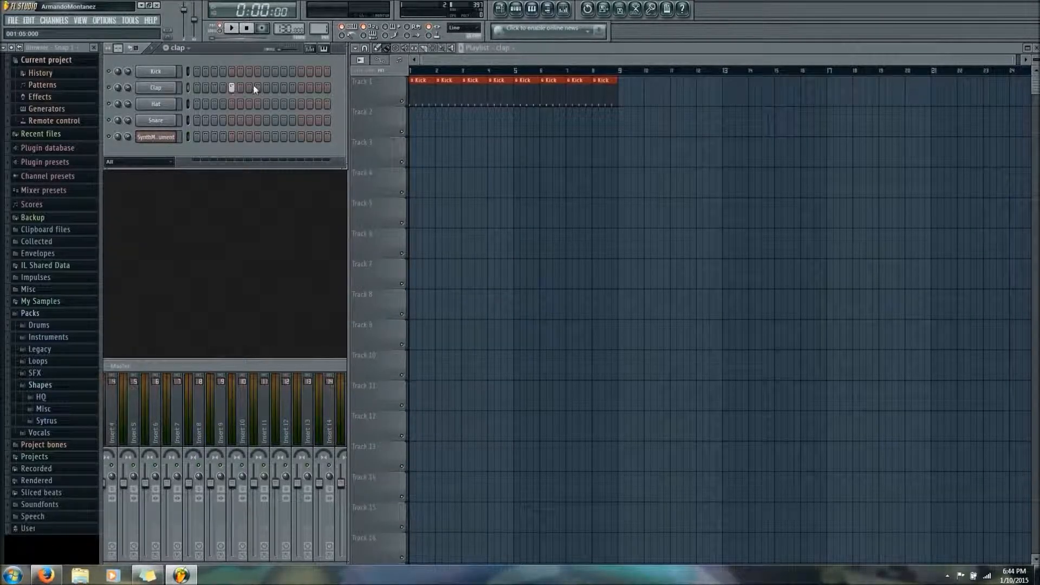
left_click(300, 88)
Place four clap pattern clips on playlist Track 2 across bars 5 to 8, removing the misplaced ones.
left_click(520, 120)
left_click(563, 122)
right_click(562, 122)
right_click(528, 125)
left_click_drag(519, 124, 616, 125)
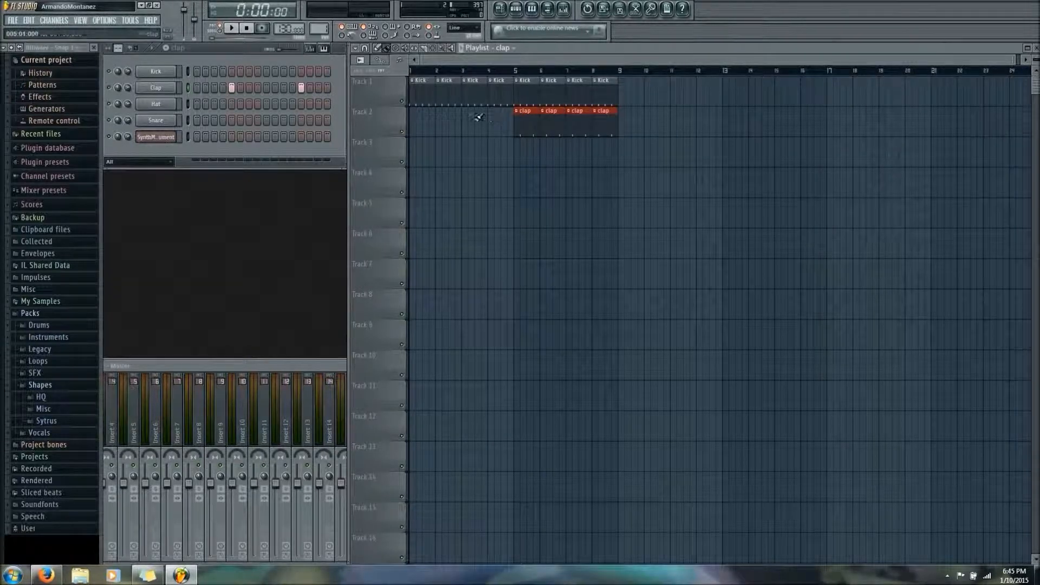
Switch playback to song mode and listen to the kick and clap arrangement.
left_click(220, 30)
left_click(232, 28)
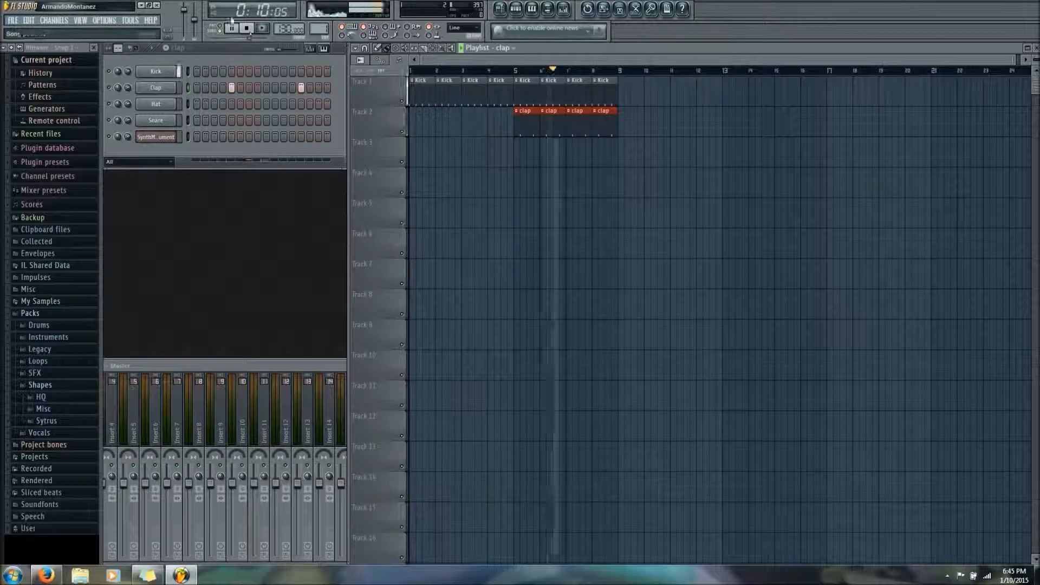
key("space")
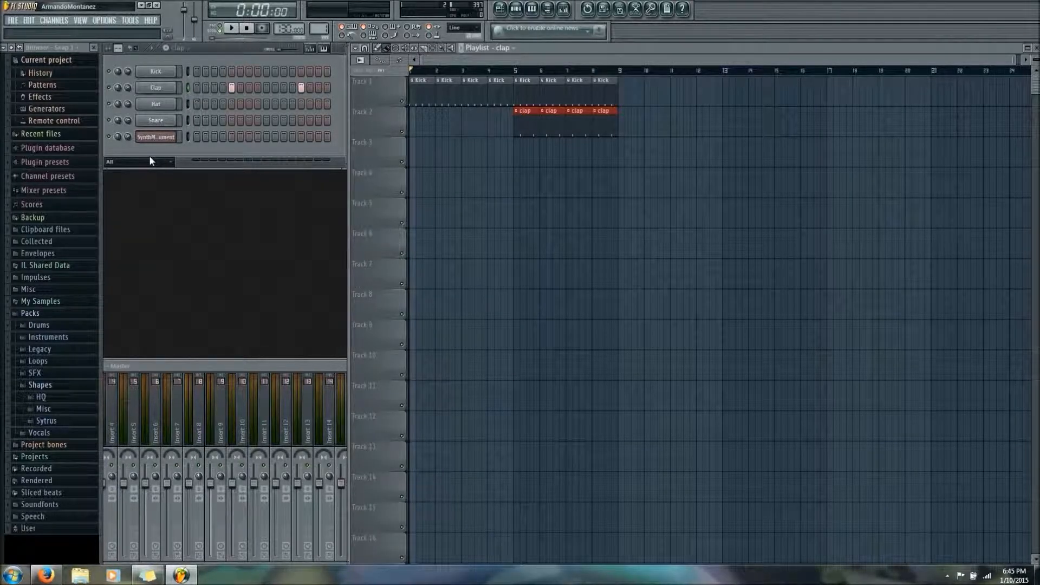
Close the browser and reposition the mixer so that the Master and all insert tracks are fully in view.
double_click(147, 367)
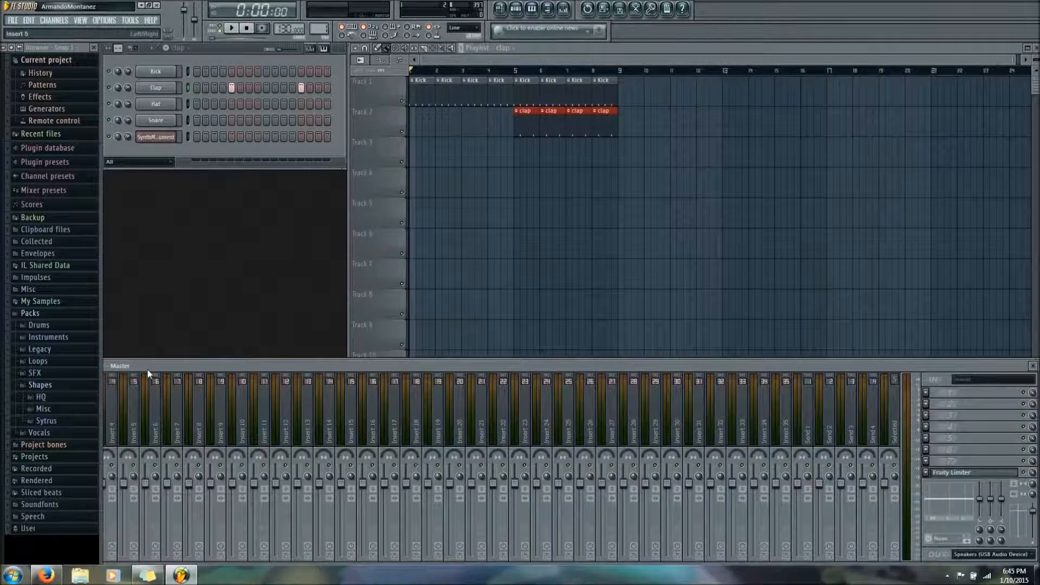
left_click(94, 49)
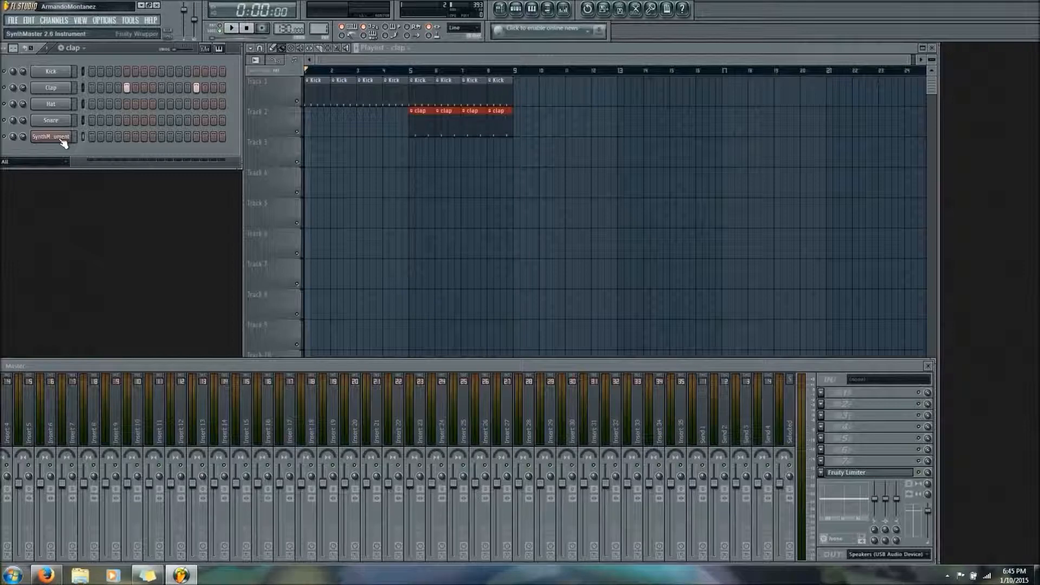
left_click_drag(97, 366, 200, 367)
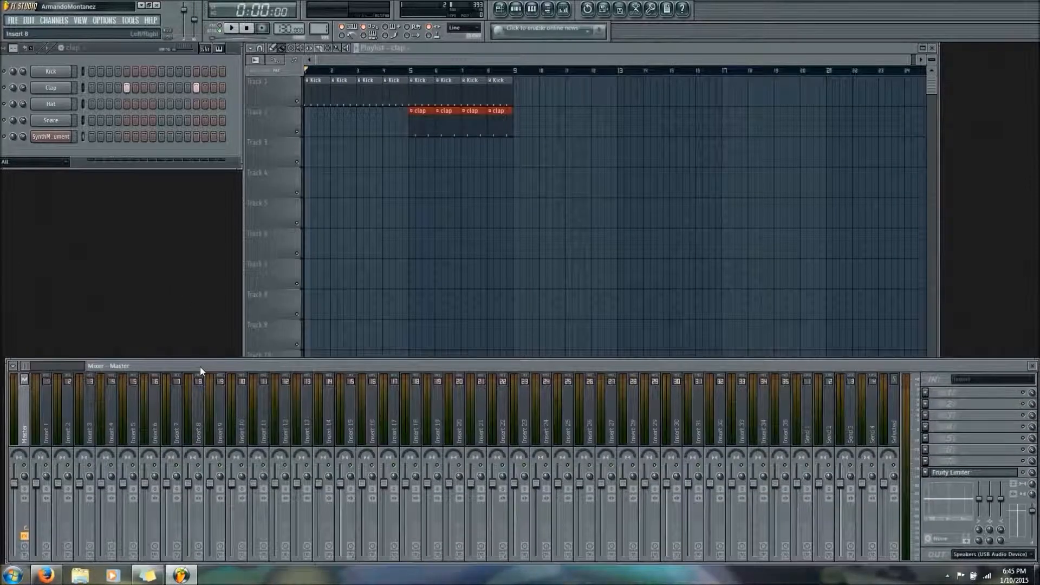
Play the arrangement from bar 5 with the mixer in front and Insert 1 selected to check the track levels.
left_click(410, 69)
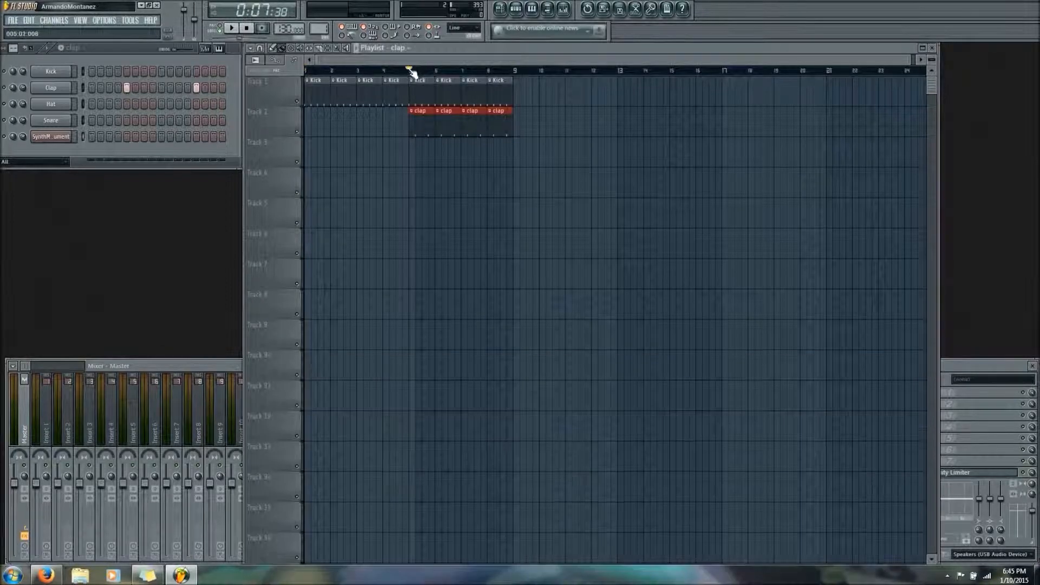
left_click(173, 368)
key("space")
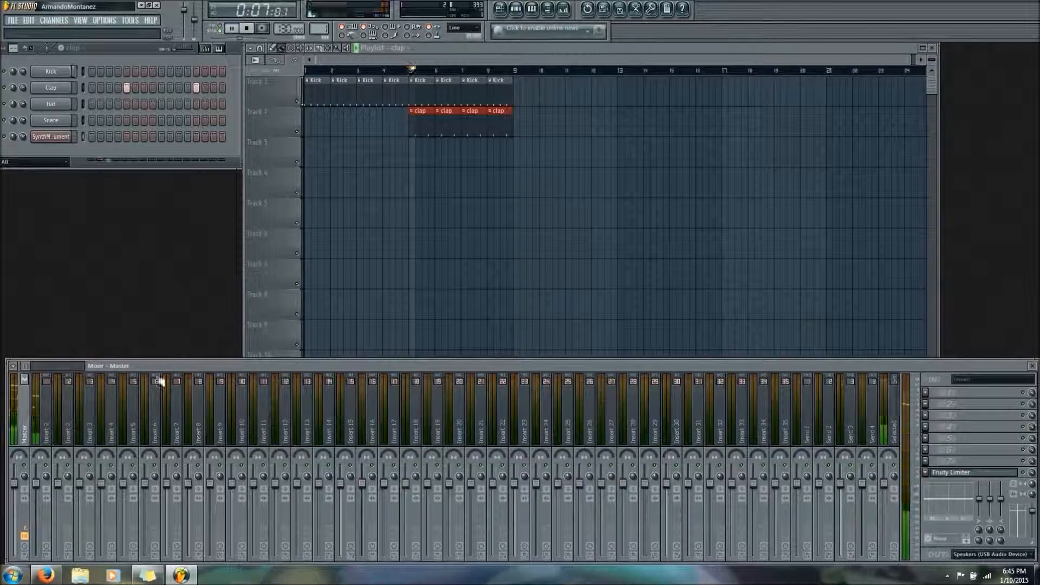
left_click(43, 431)
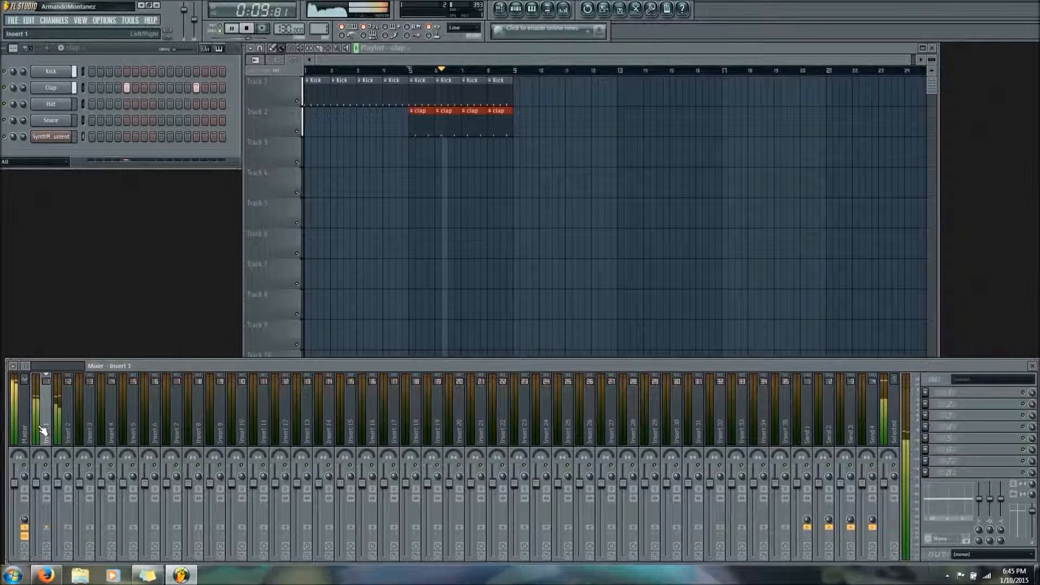
key("space")
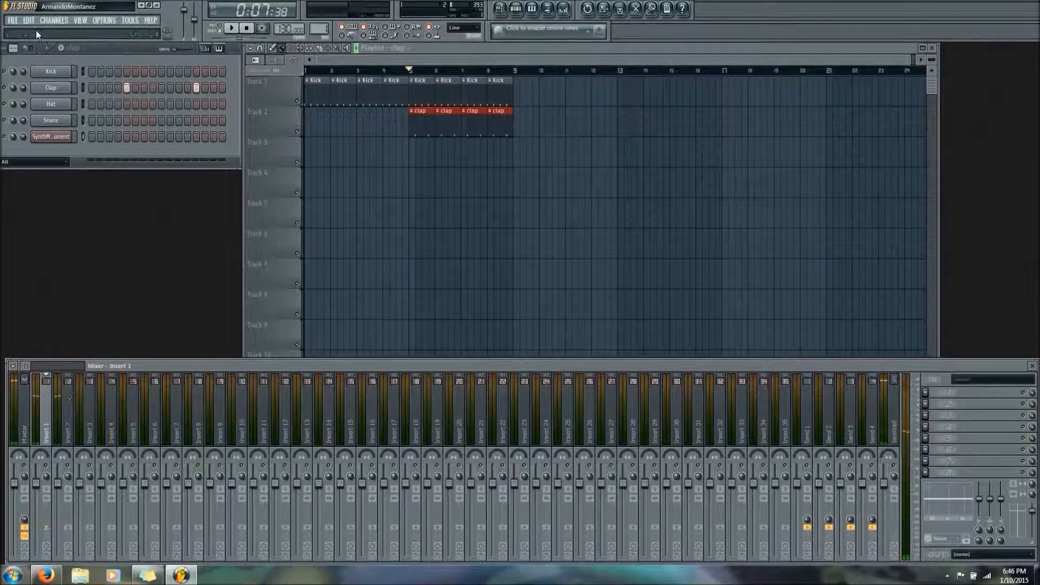
Insert a new pattern named "Bass".
left_click(81, 51)
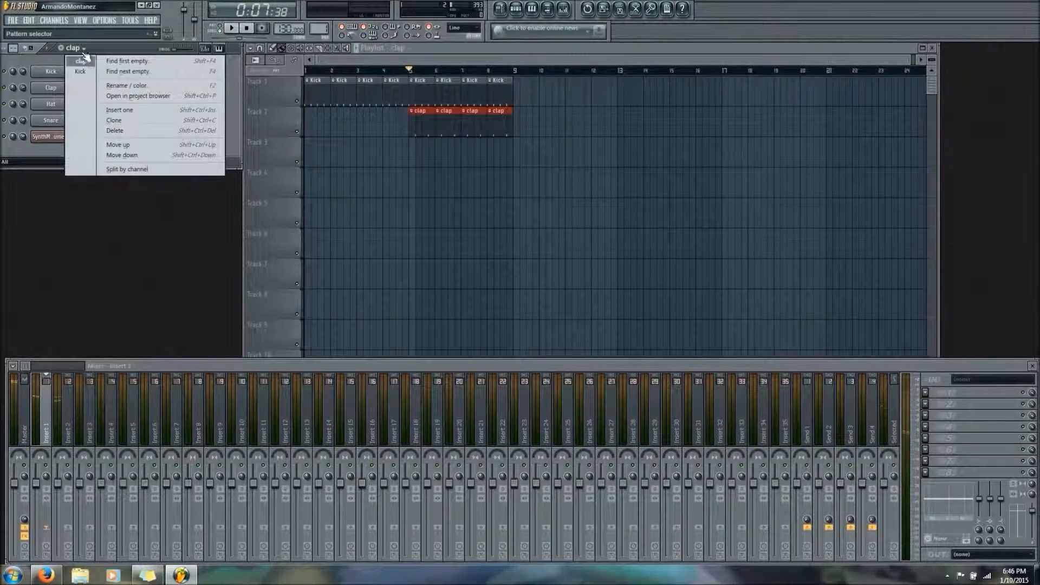
left_click(120, 110)
type("Bass")
key("Return")
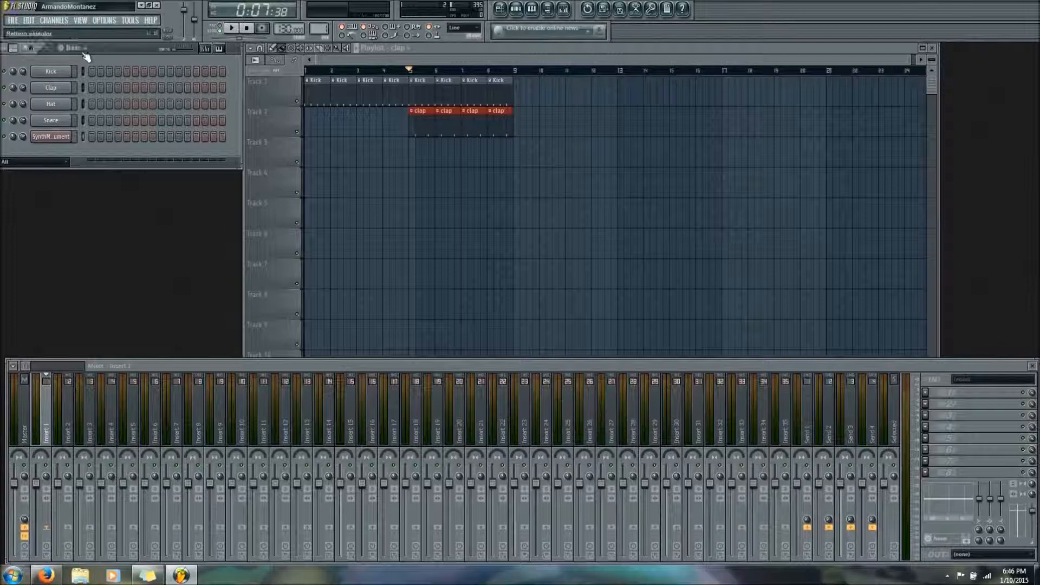
In the SynthMaster piano roll of the Bass pattern, add four off-beat A3 notes, each one and a half steps long, across the first bar.
left_click(60, 137)
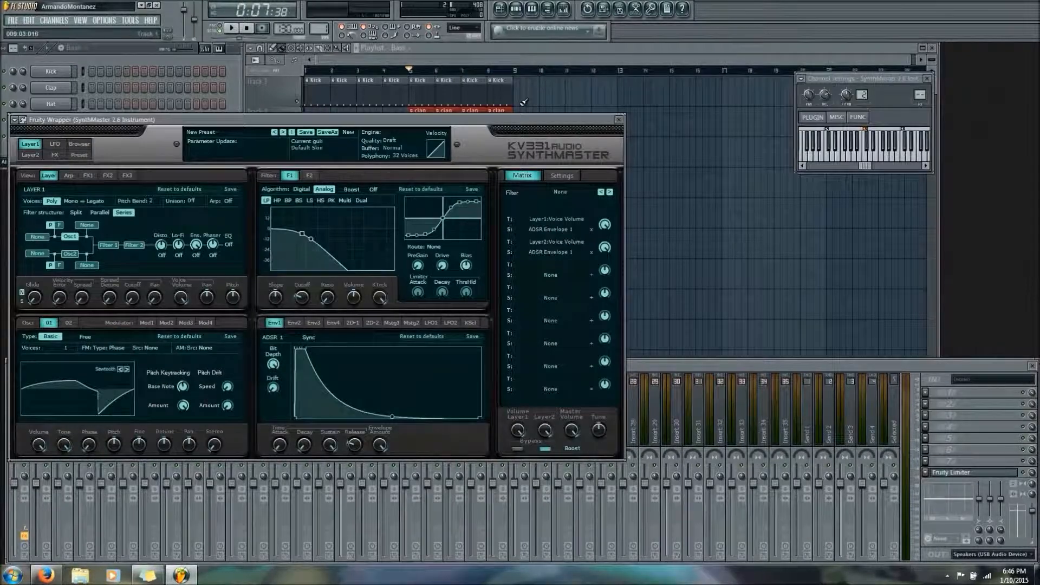
left_click(619, 120)
right_click(61, 140)
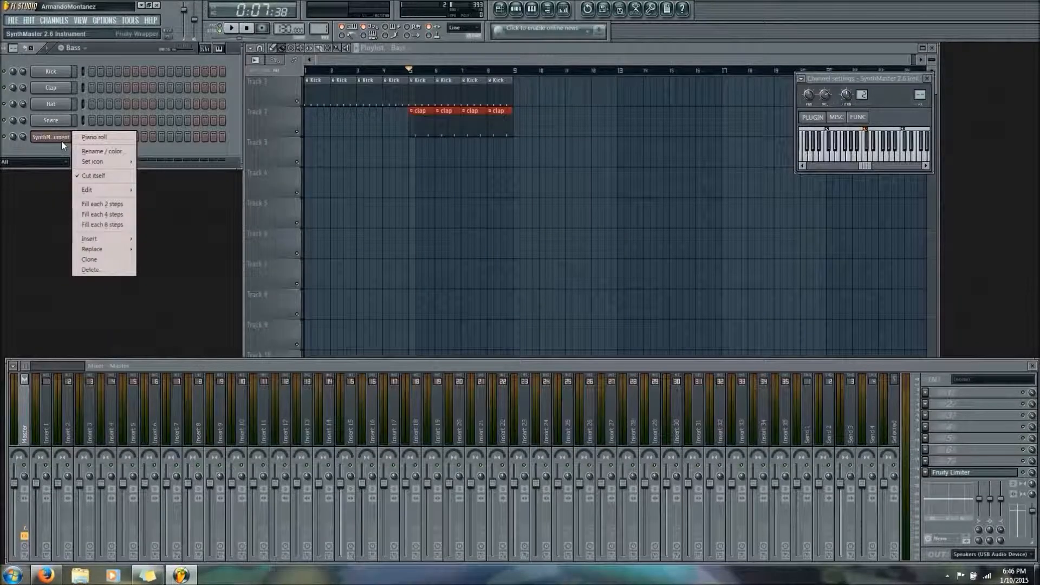
left_click(93, 137)
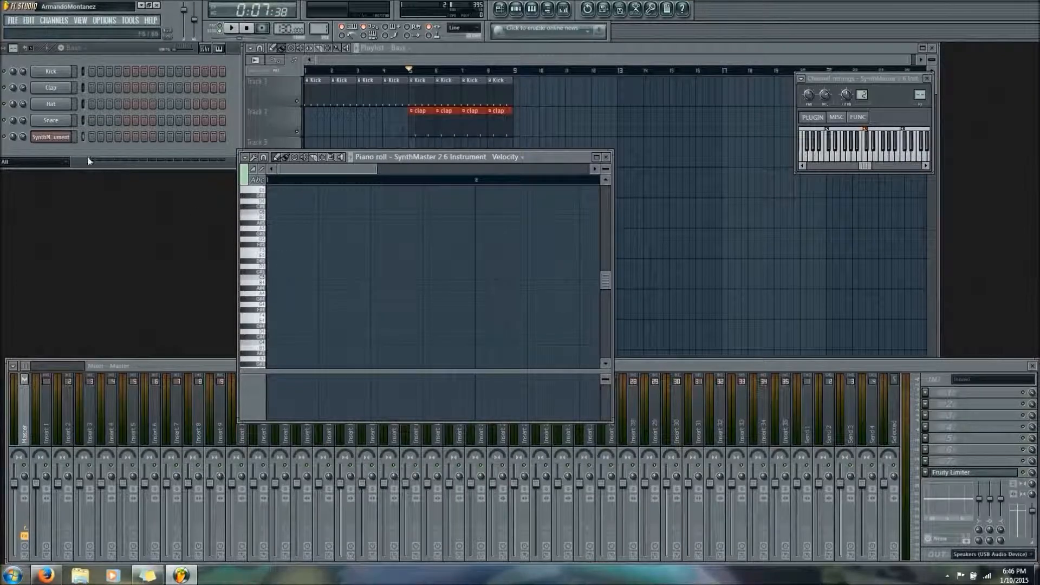
right_click(69, 137)
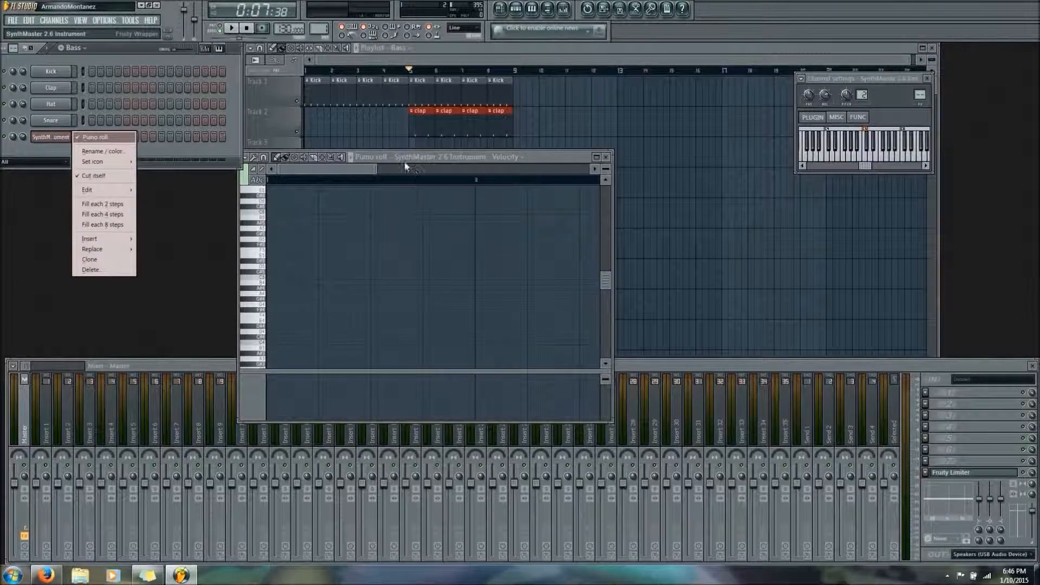
left_click(352, 178)
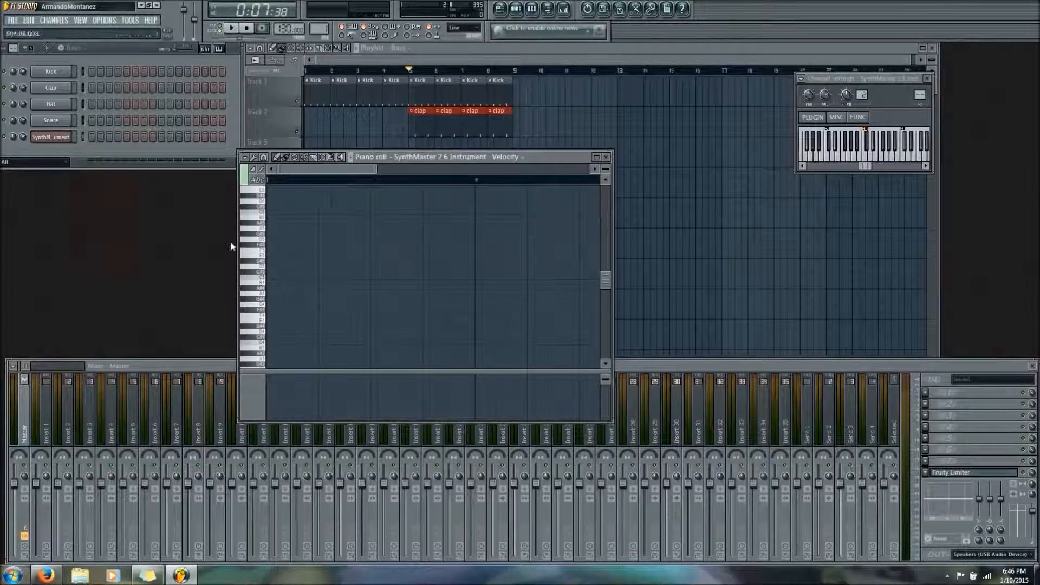
left_click(272, 209)
left_click_drag(273, 207, 295, 358)
left_click(312, 365)
right_click(312, 366)
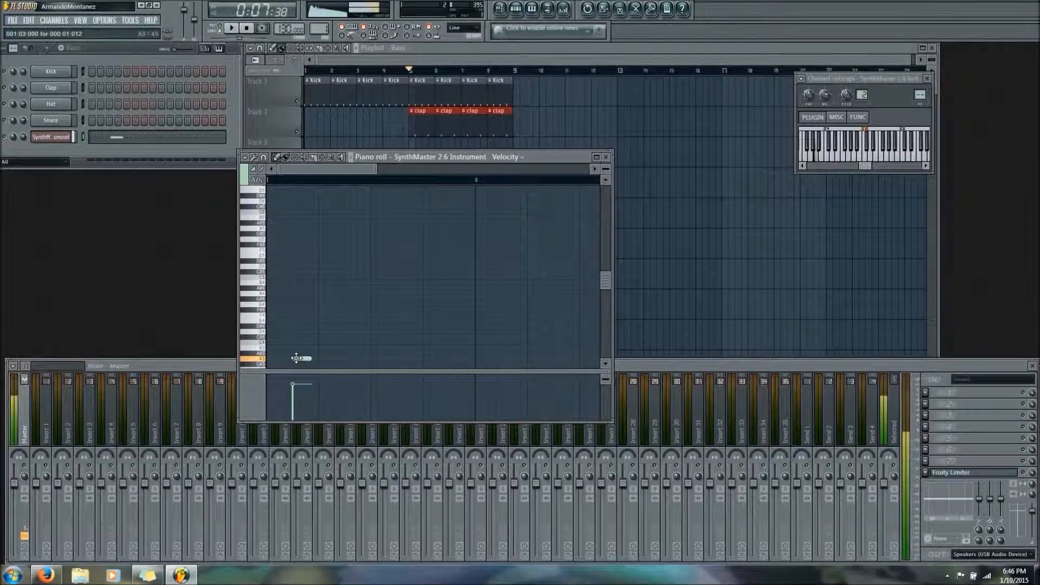
left_click(352, 359)
left_click_drag(390, 329, 407, 358)
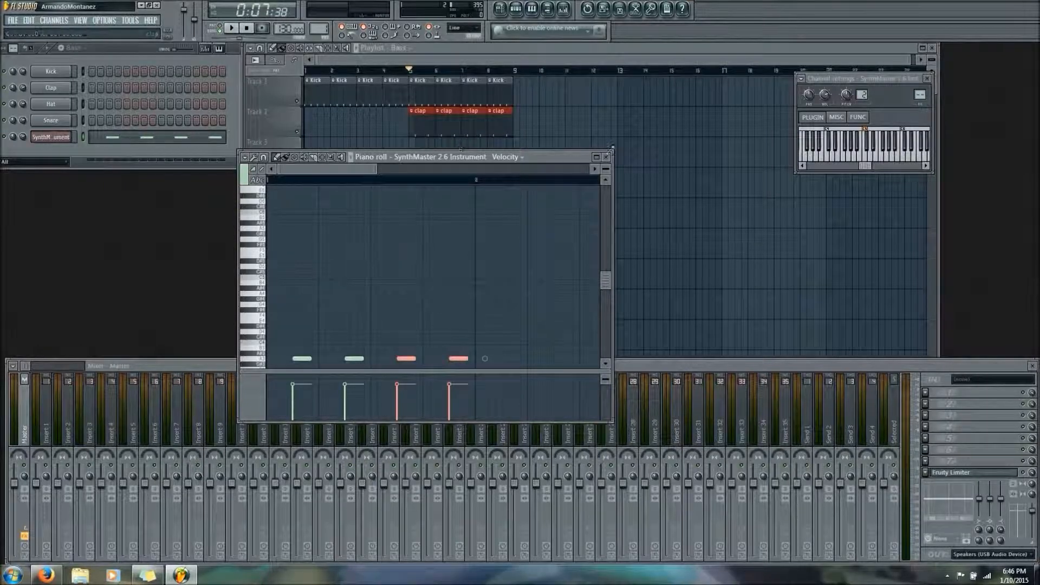
left_click(607, 157)
Compare playback of the arrangement in song mode with the Bass pattern on its own in pattern mode, ending in song mode.
key("space")
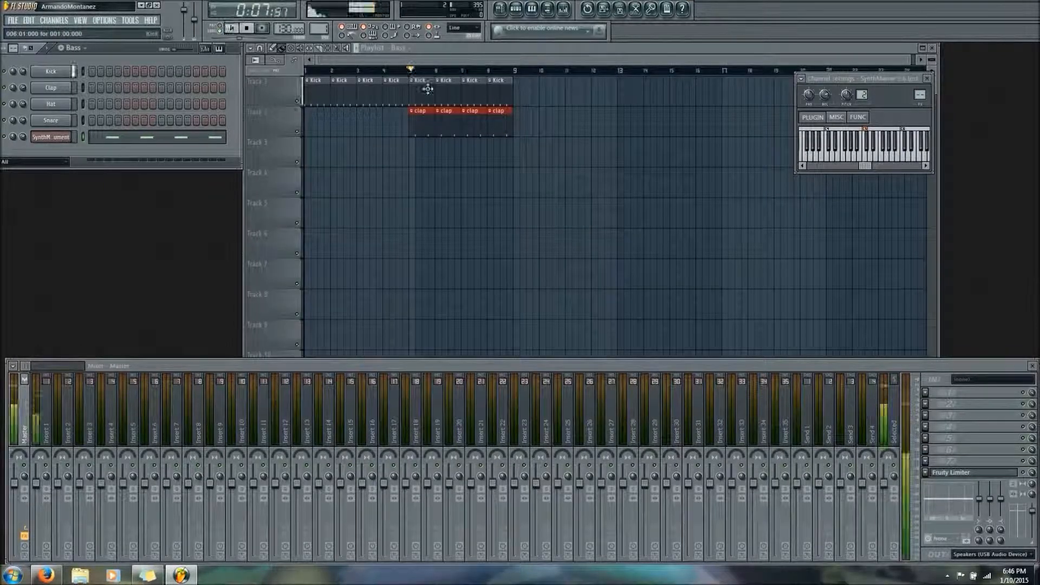
key("space")
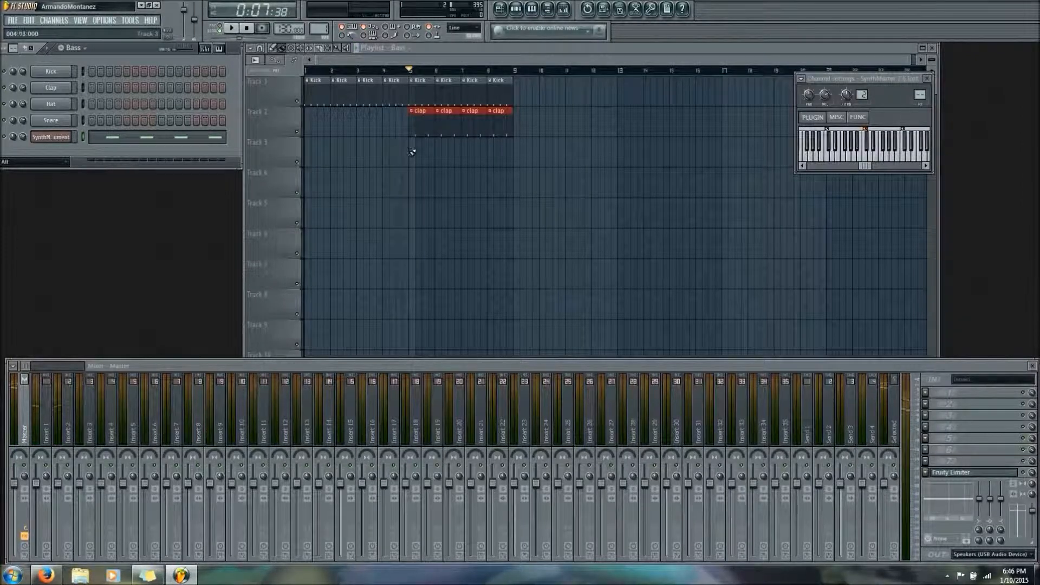
left_click(220, 27)
left_click(232, 27)
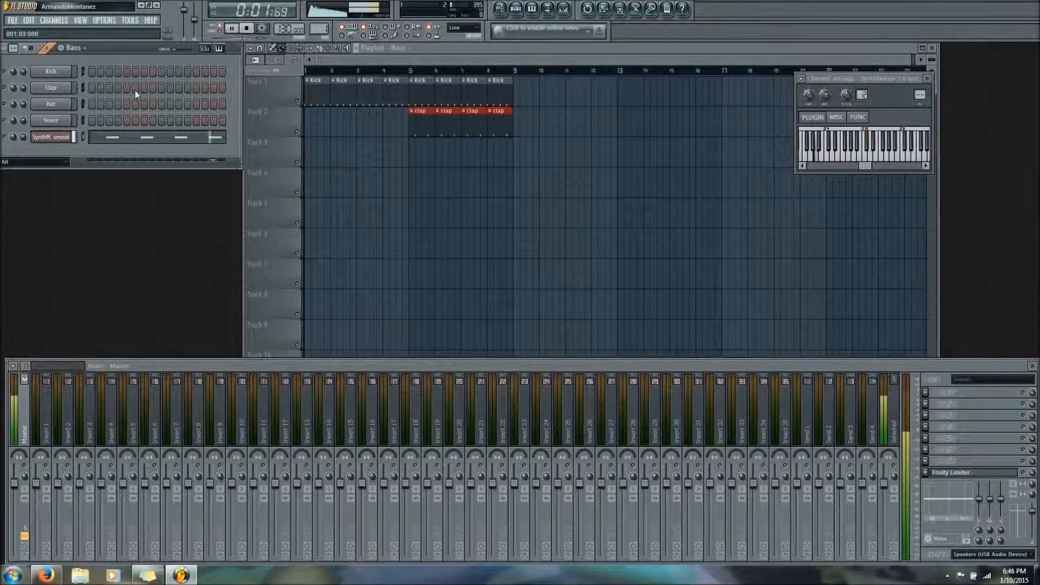
key("space")
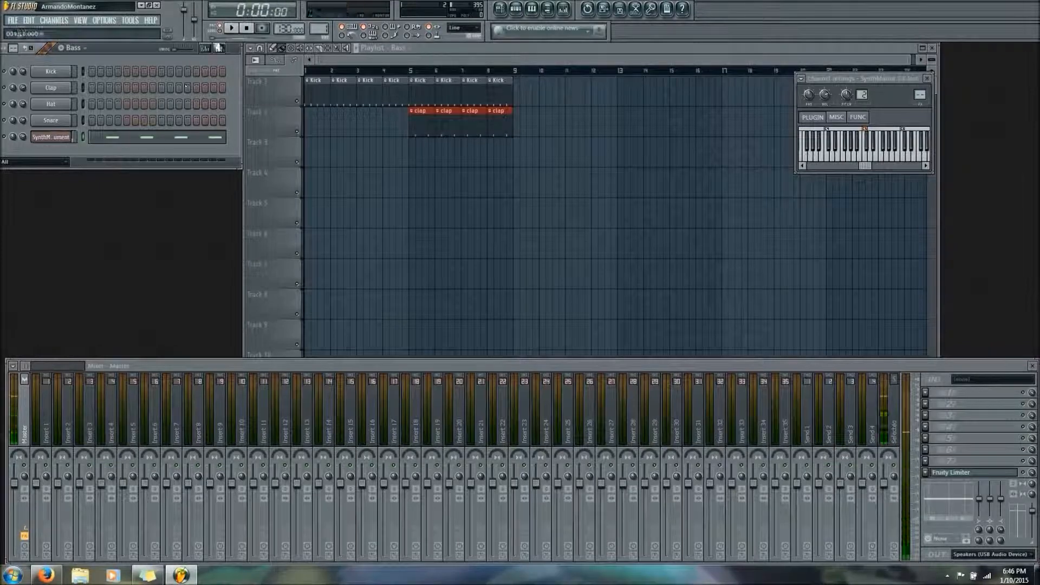
left_click(221, 31)
key("space")
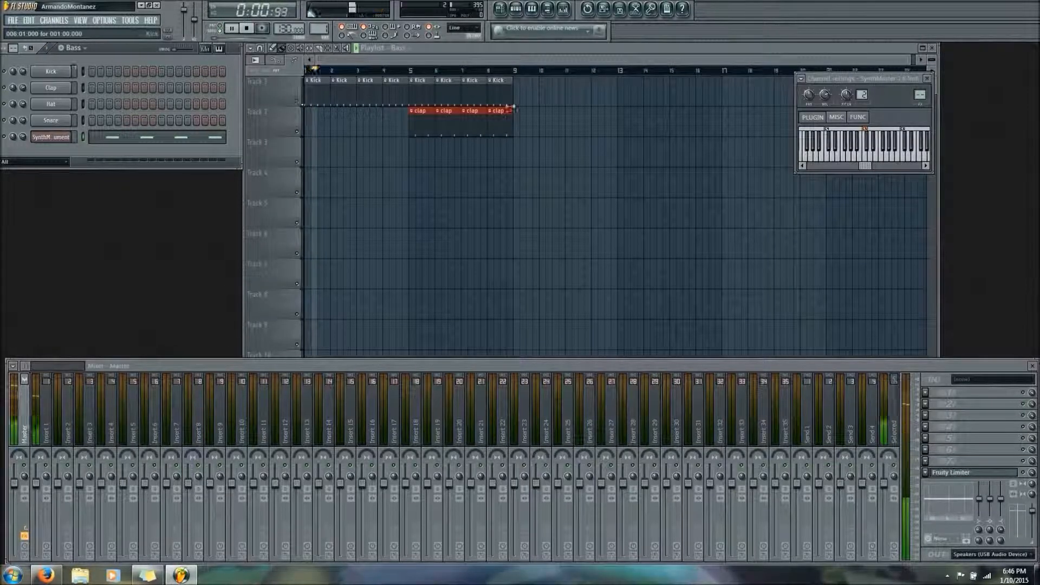
key("space")
Move the playback position to bar 5 and place four Bass pattern clips on playlist Track 3 across bars 5 to 8.
left_click(411, 72)
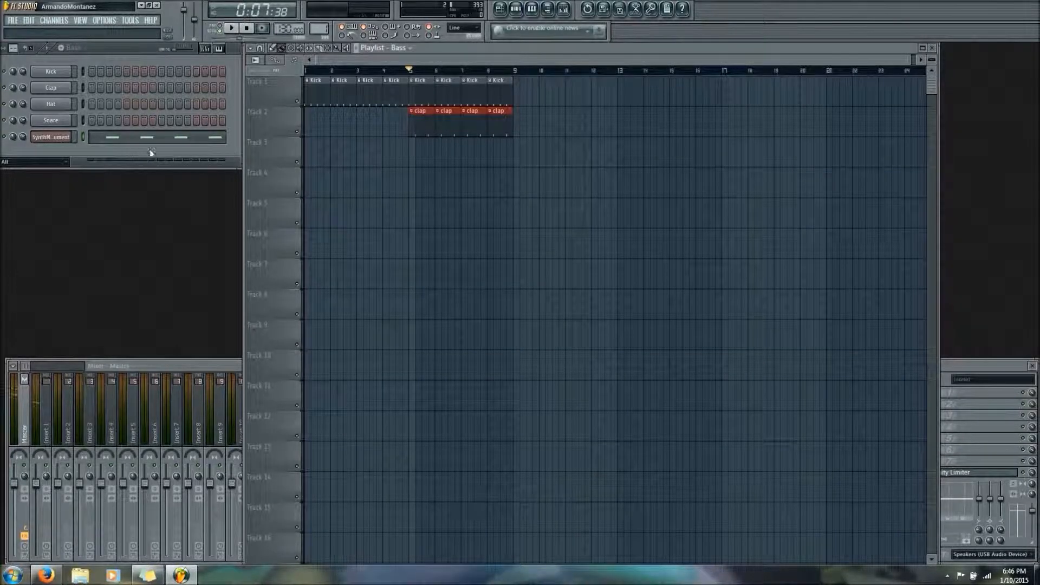
left_click(77, 50)
left_click(80, 63)
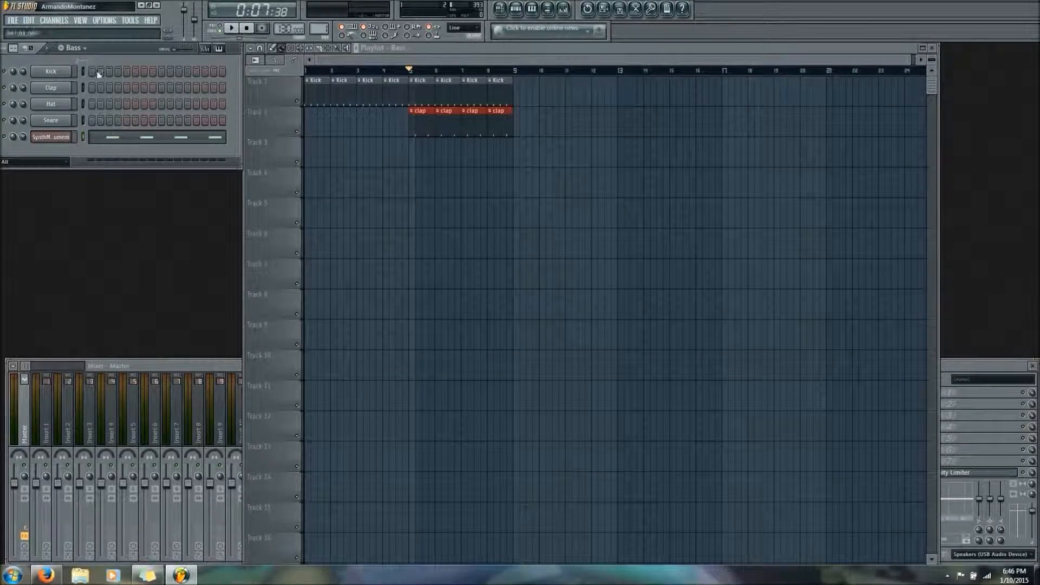
left_click_drag(412, 151, 502, 153)
Play the kick, clap and bass arrangement from bar 5 with the mixer in front to check the track levels.
key("space")
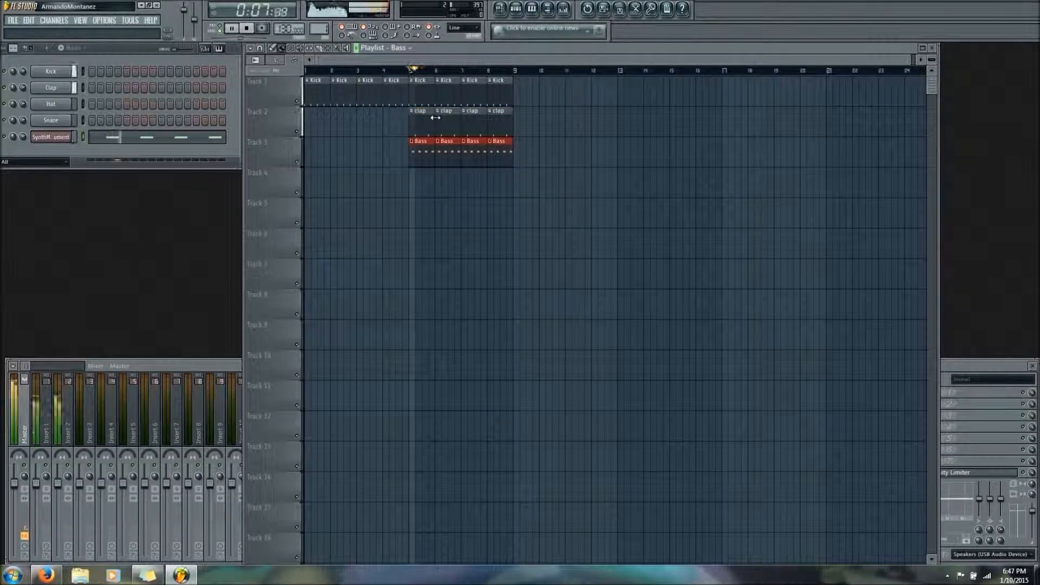
double_click(206, 367)
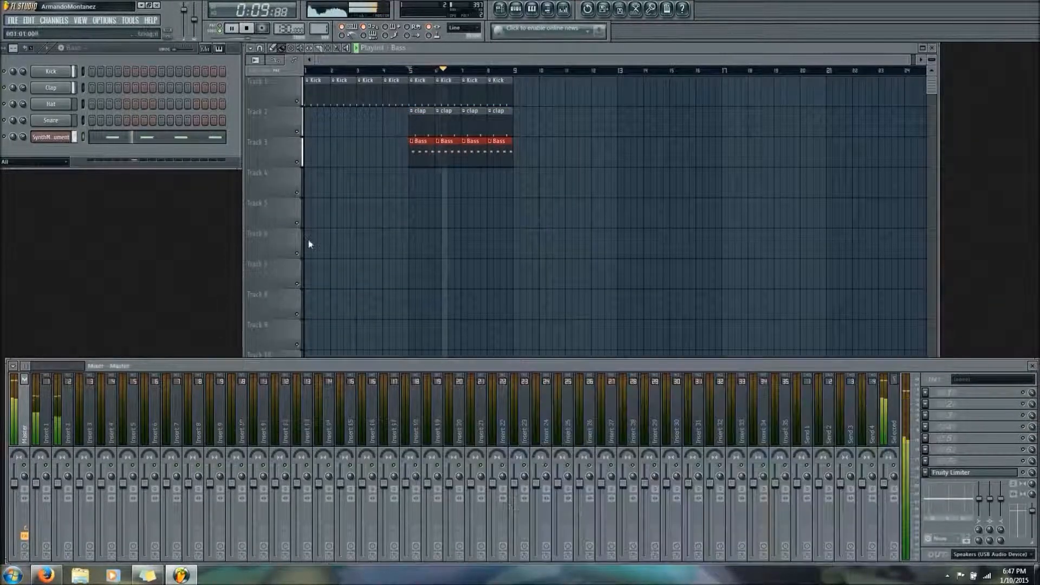
key("space")
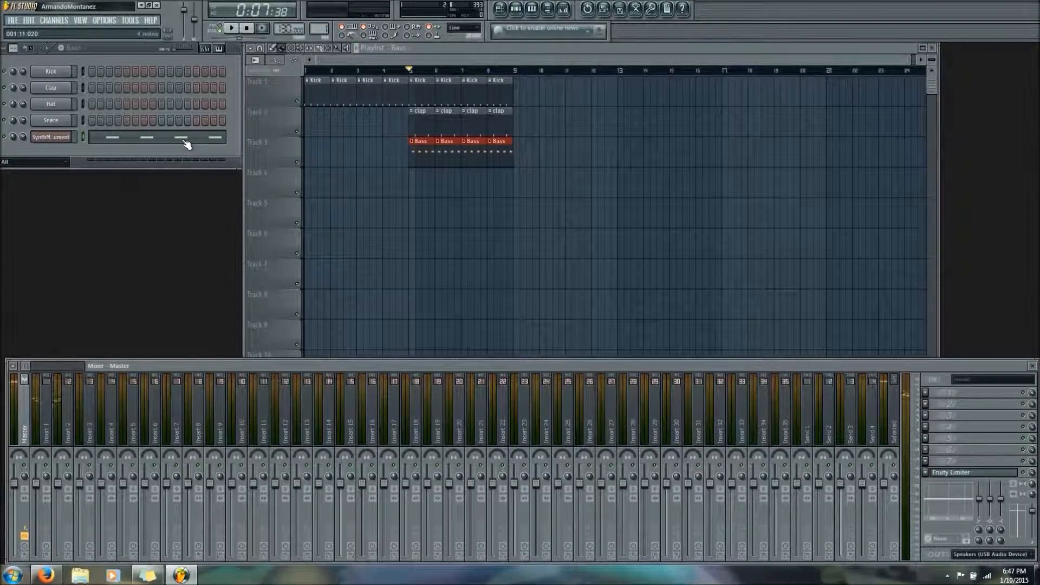
key("space")
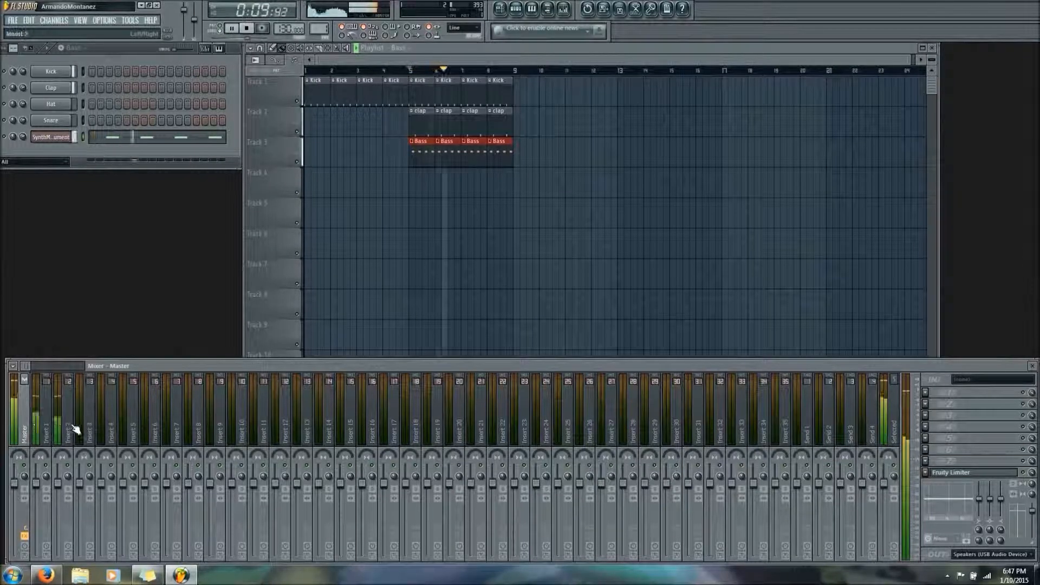
Stop playback and look at mixer tracks Insert 1 and Insert 2.
key("space")
left_click(46, 424)
left_click(63, 419)
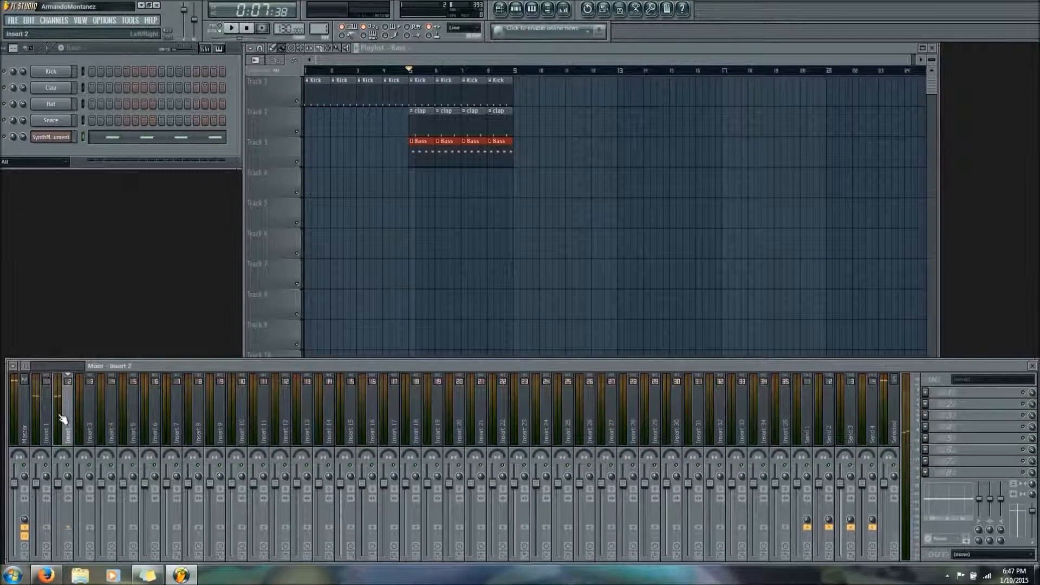
Examine the mixer track assignments of the SynthMaster and Kick channels in their channel settings, comparing them with the mixer inserts.
left_click(52, 139)
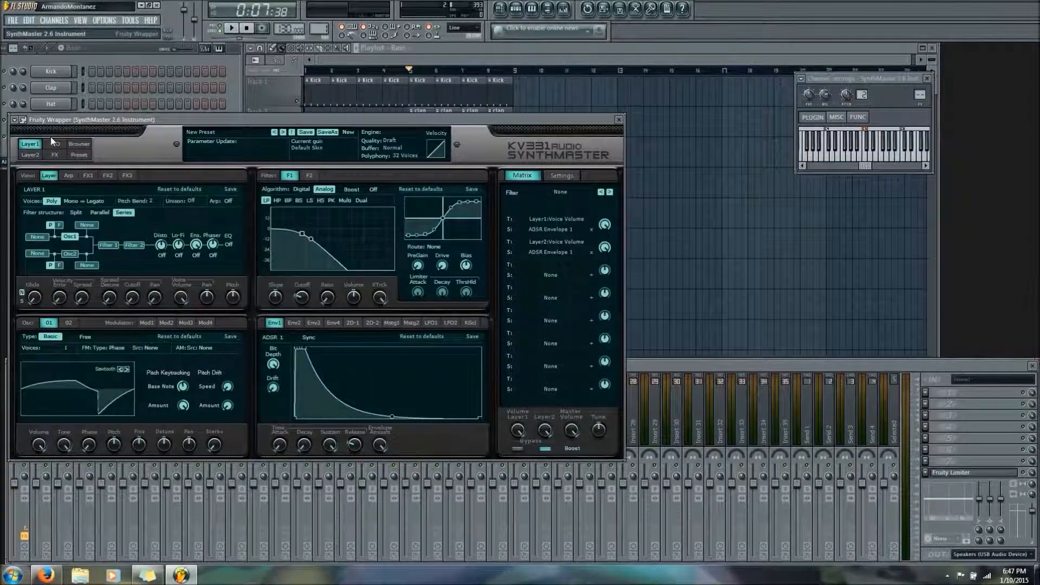
left_click_drag(190, 110, 506, 88)
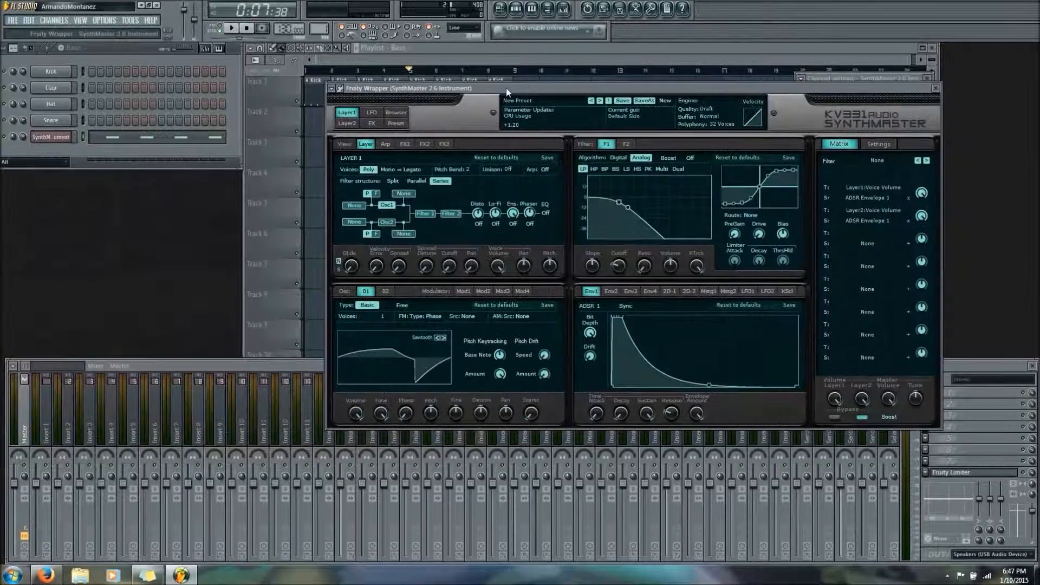
left_click(331, 88)
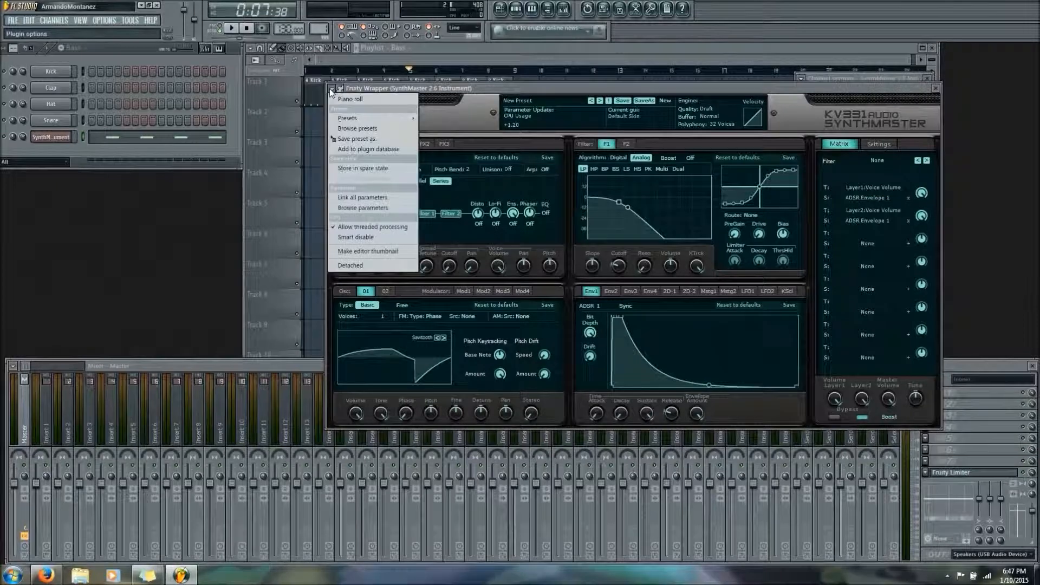
left_click(579, 90)
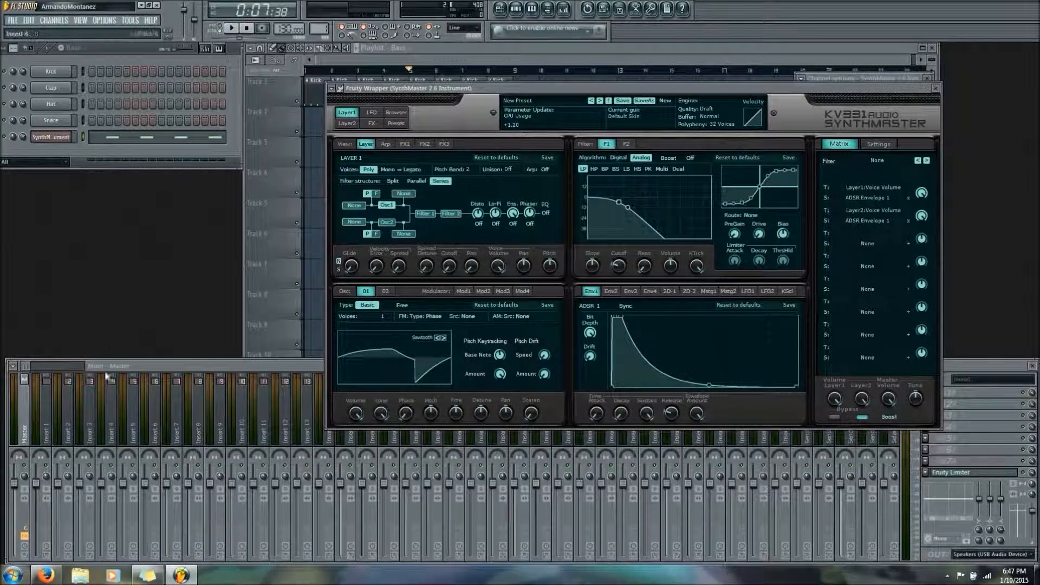
left_click(87, 416)
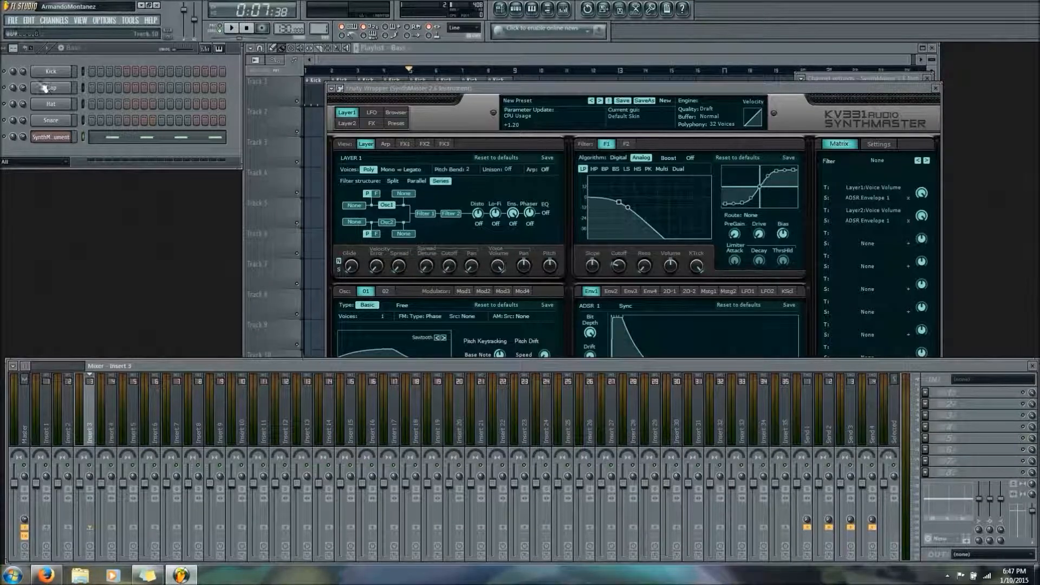
left_click(852, 82)
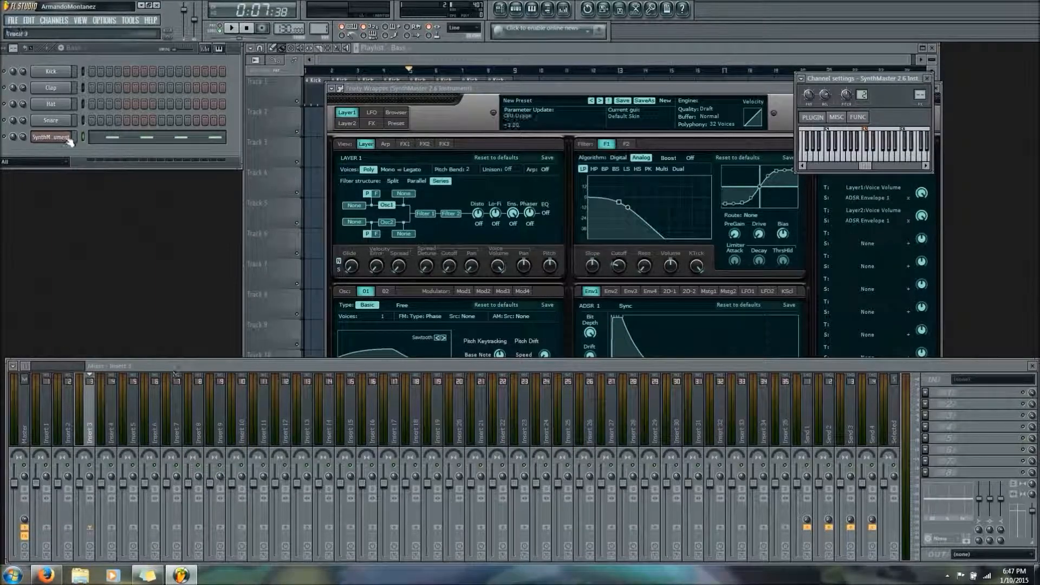
left_click(51, 71)
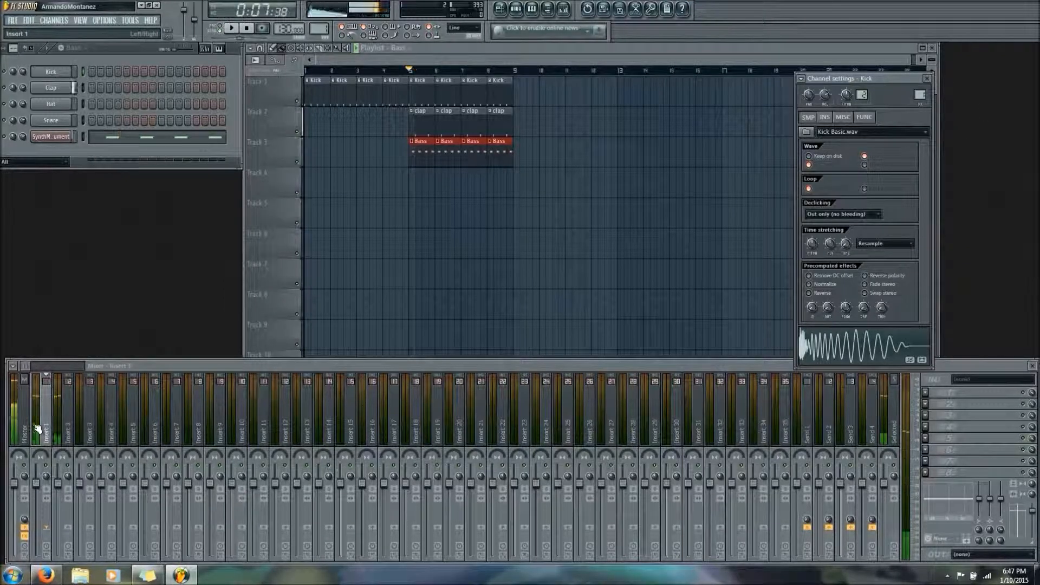
left_click(927, 78)
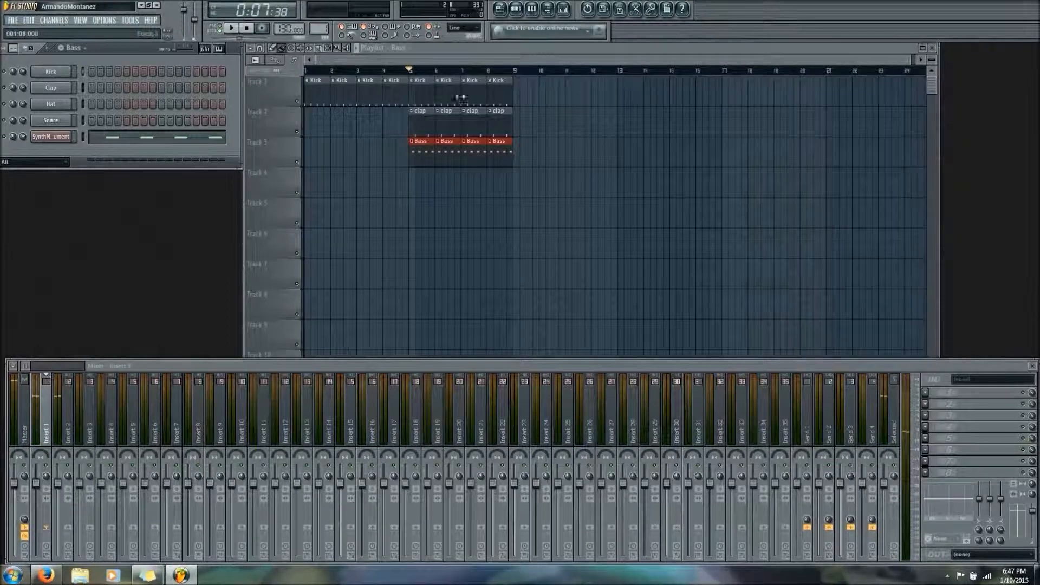
Assign the SynthMaster channel to a free mixer track and play the arrangement briefly to check that track's signal.
left_click(60, 137)
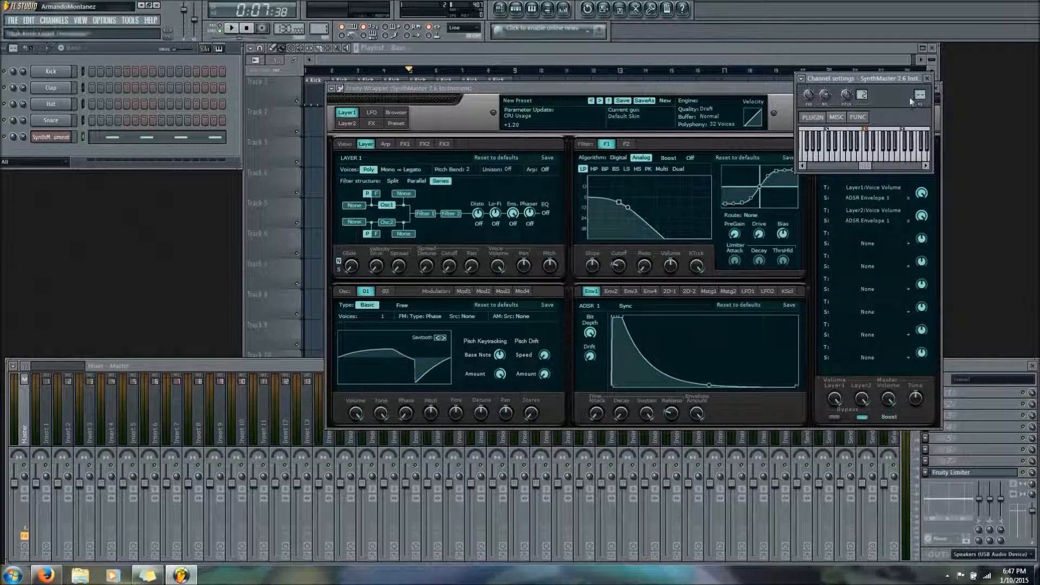
mouse_move(920, 97)
left_mouse_down()
mouse_move(920, 84)
mouse_move(920, 97)
left_mouse_up()
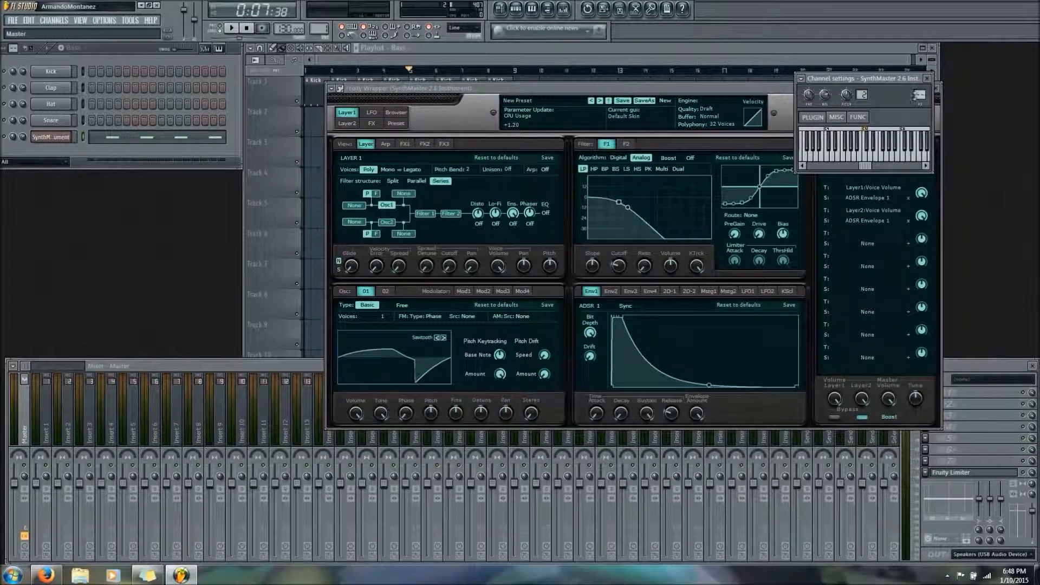
left_click(801, 79)
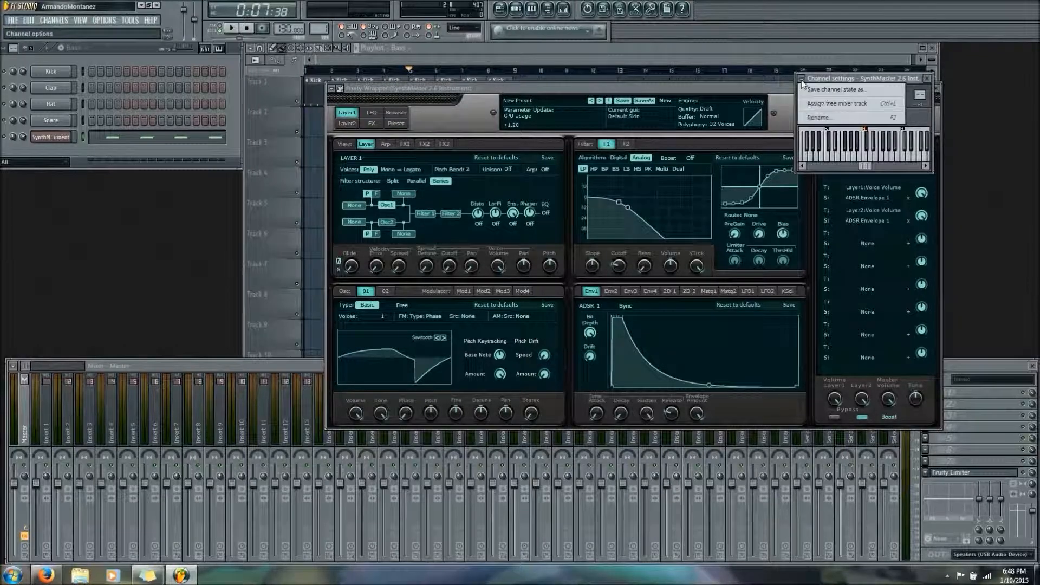
left_click(817, 106)
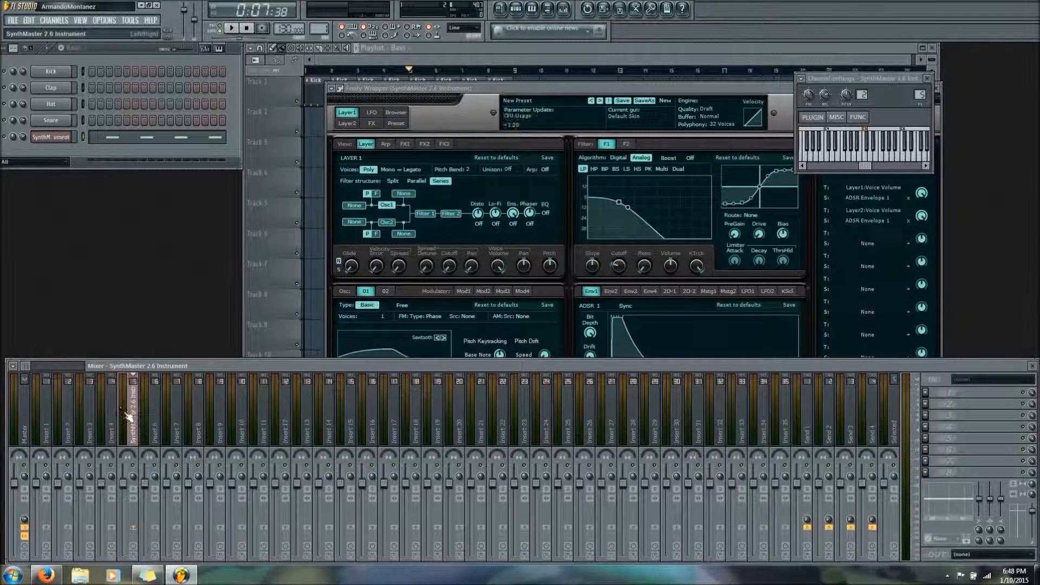
key("space")
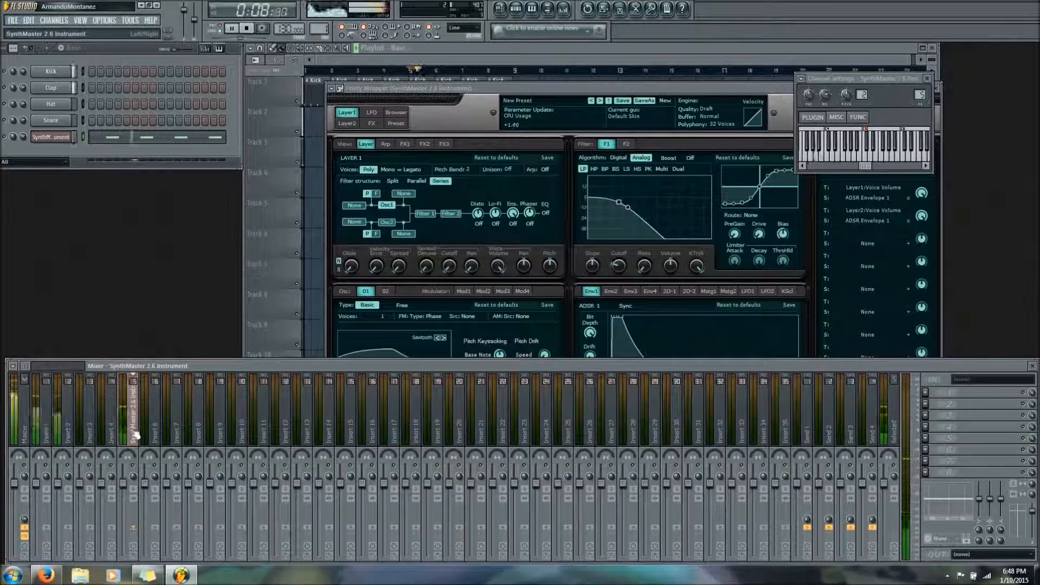
key("space")
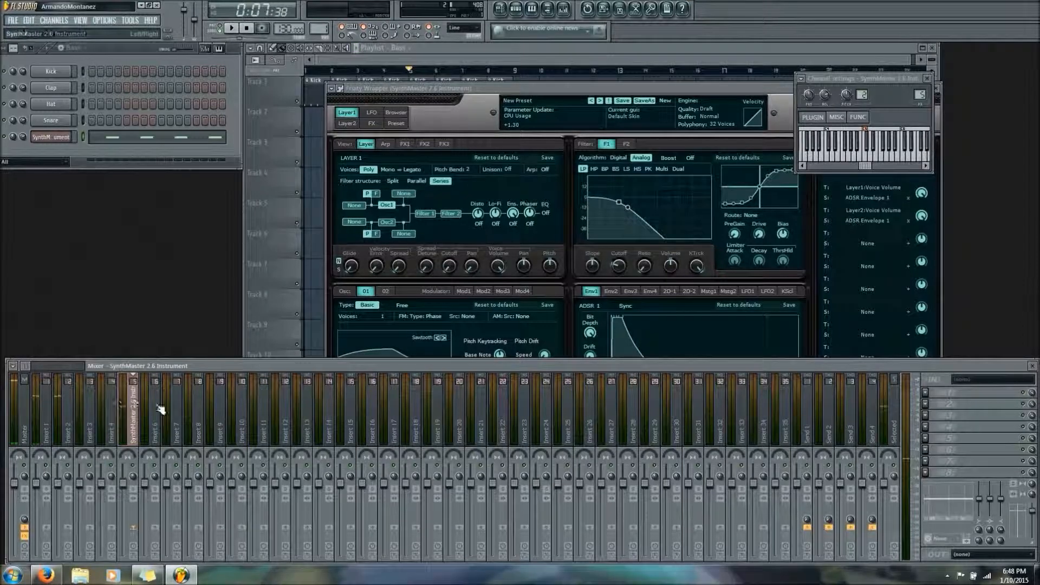
Load StormGate1 in the first effect slot of the SynthMaster mixer track with the Longer Sidechain 02 preset, and audition it.
left_click(930, 399)
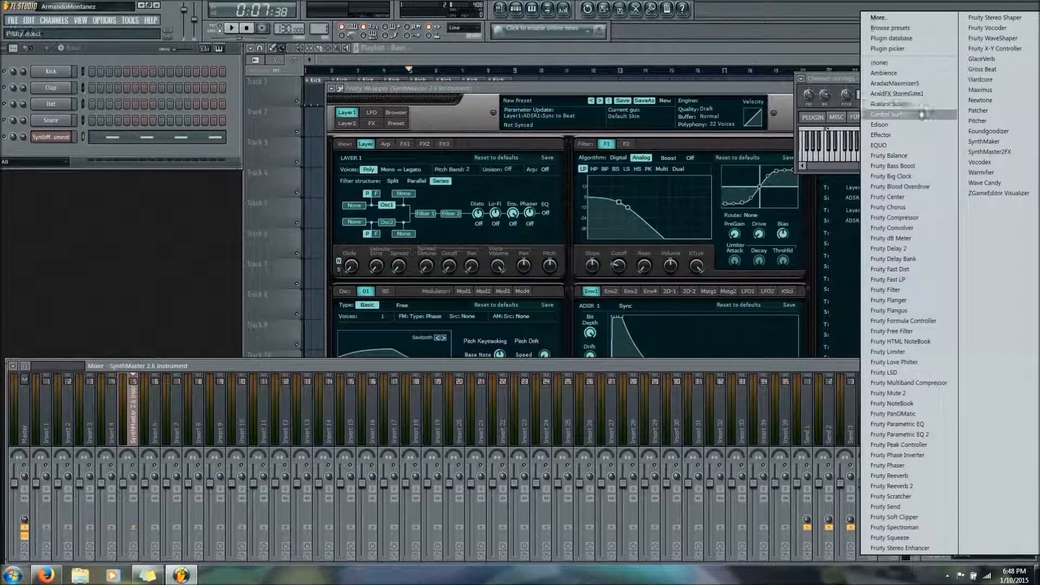
left_click(930, 102)
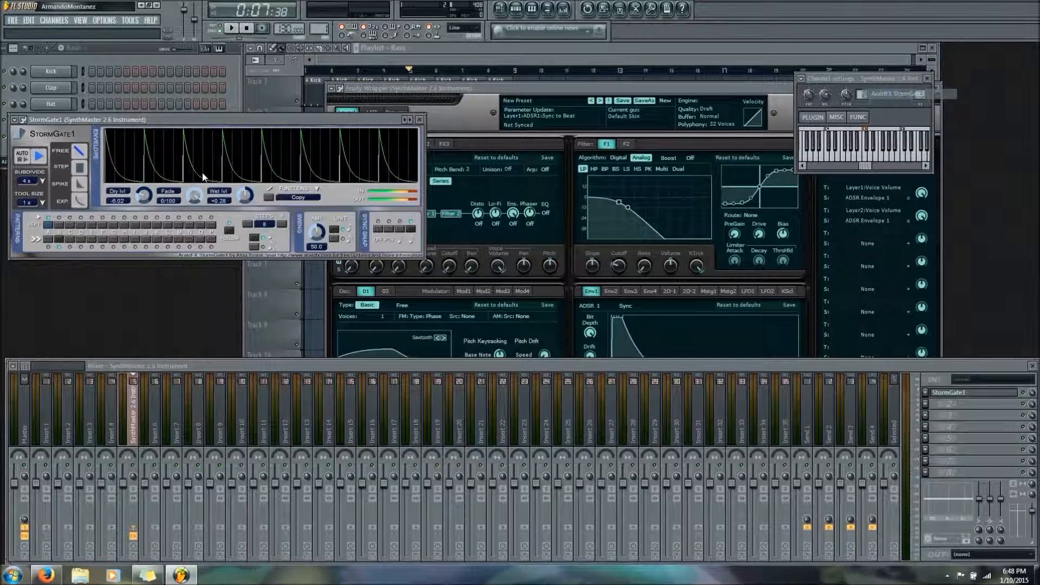
left_click(15, 120)
mouse_move(70, 151)
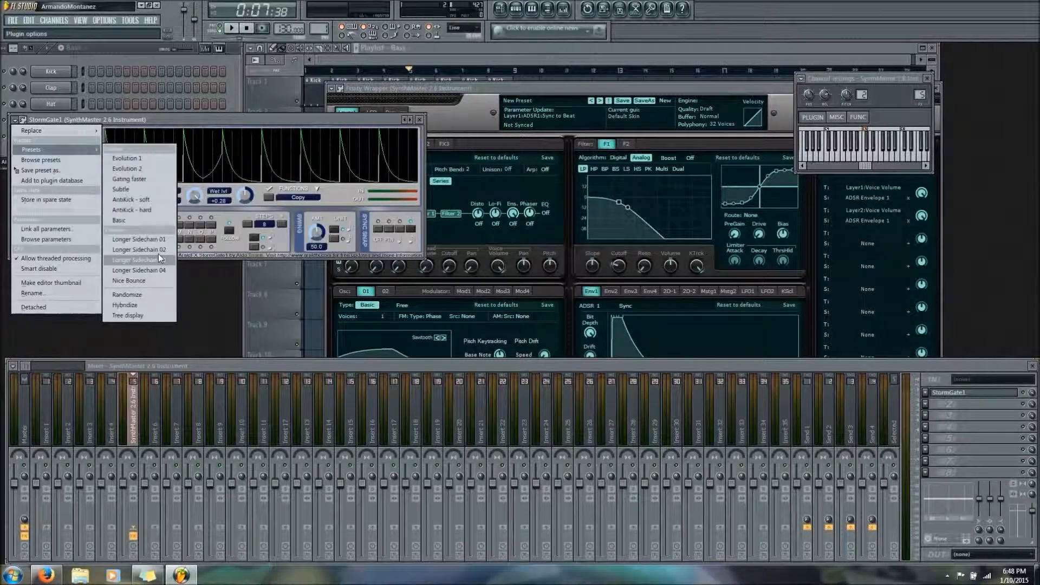
left_click(165, 251)
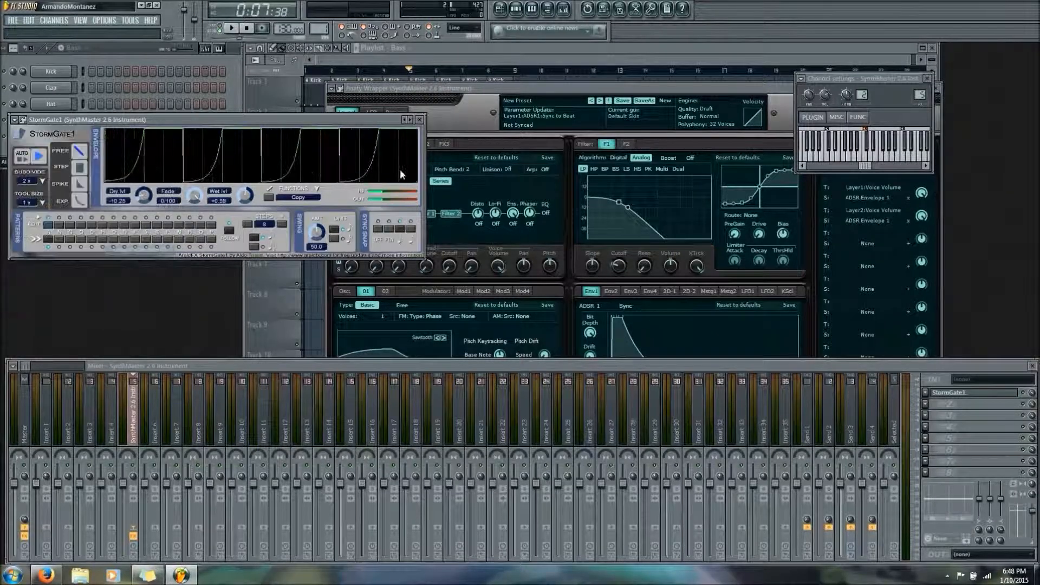
left_click(420, 120)
key("space")
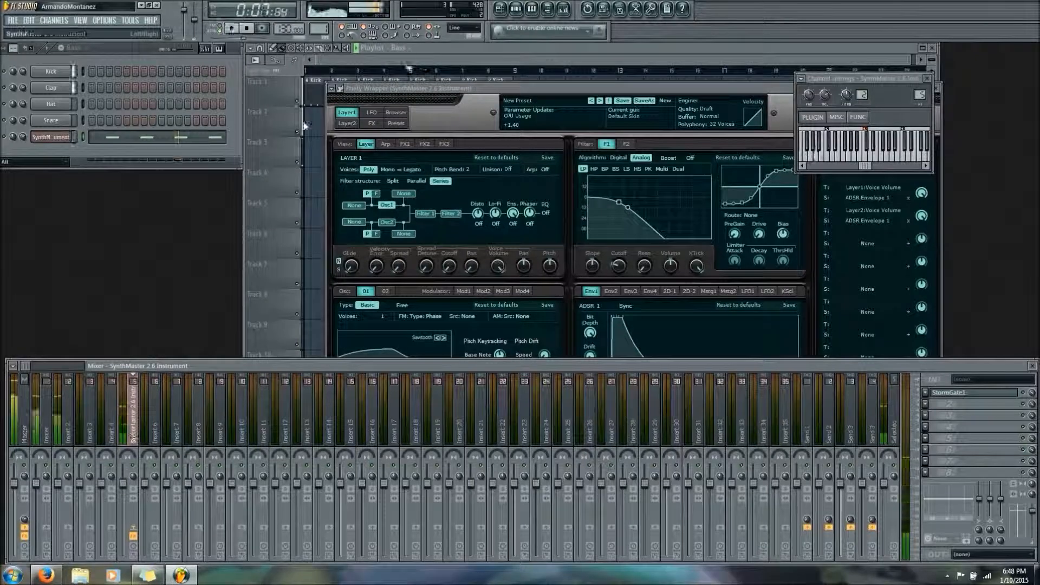
key("space")
In the SynthMaster piano roll, copy the four off-beat A3 notes onto the beats of the first bar and play the result.
left_click(142, 136)
left_click_drag(521, 267, 252, 283)
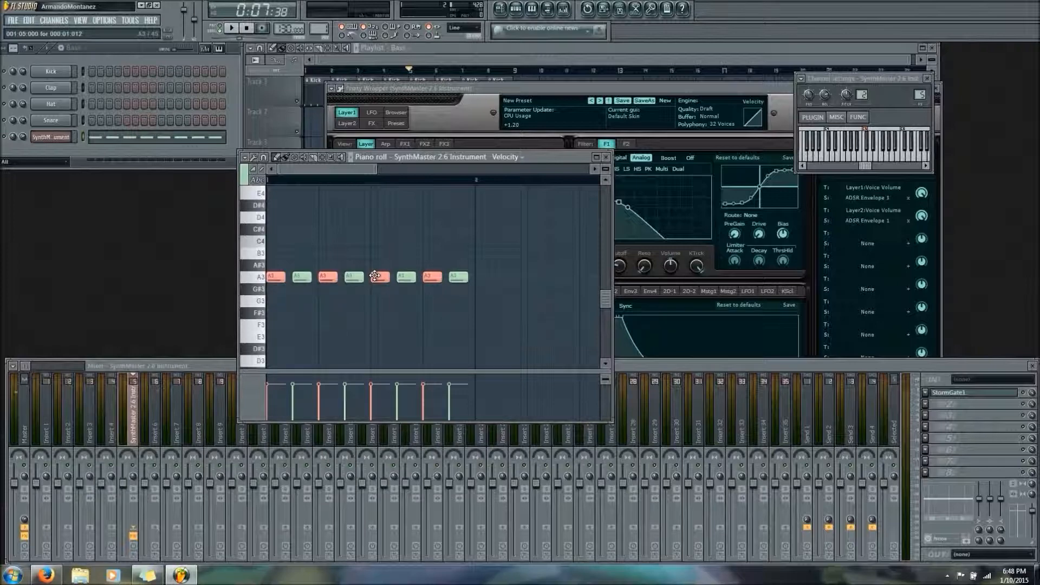
key("space")
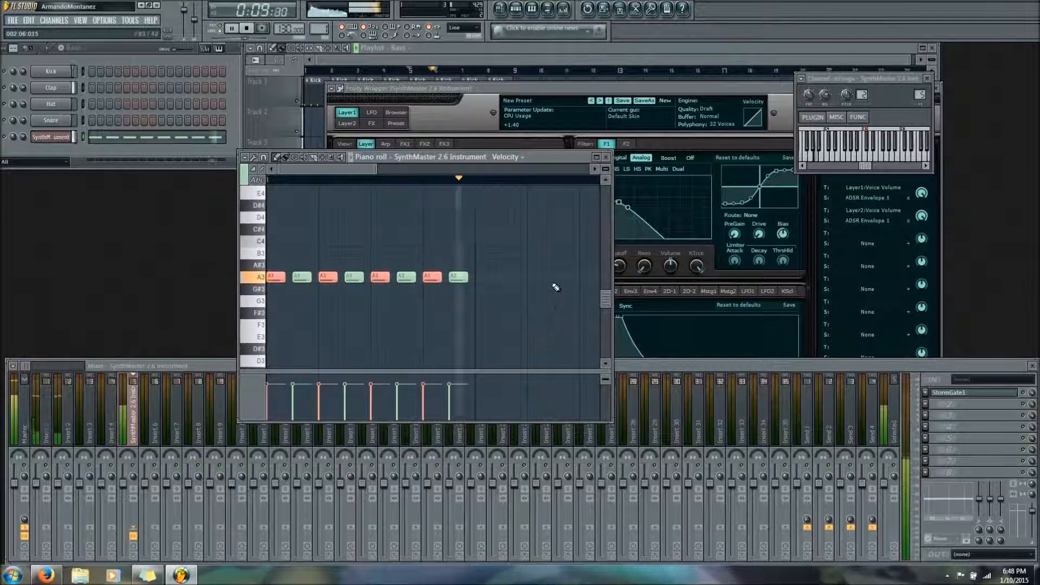
left_click(607, 158)
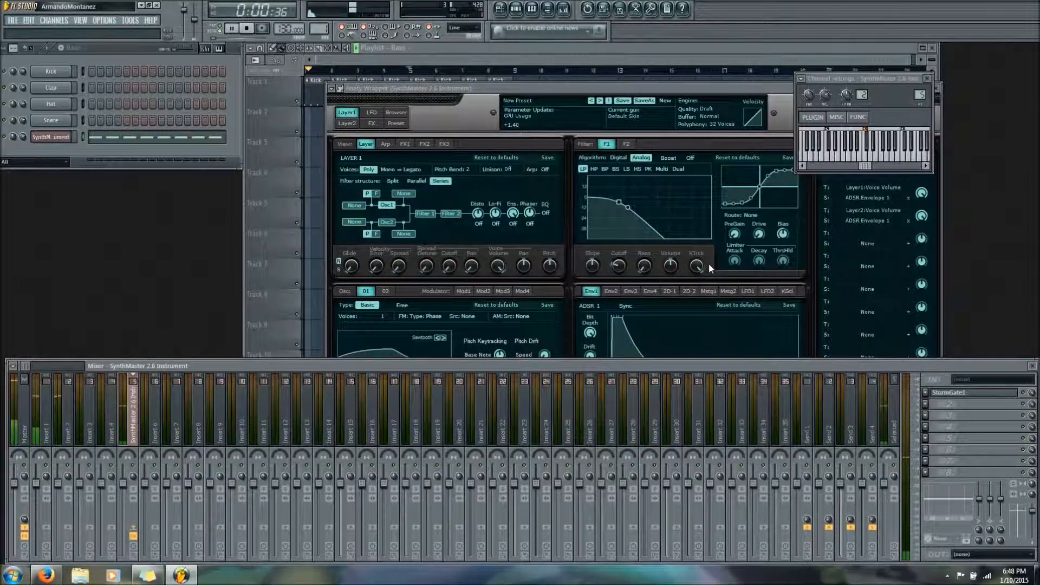
key("space")
Close the SynthMaster channel settings and plugin windows, and reposition the playlist beside the channel rack.
left_click(927, 79)
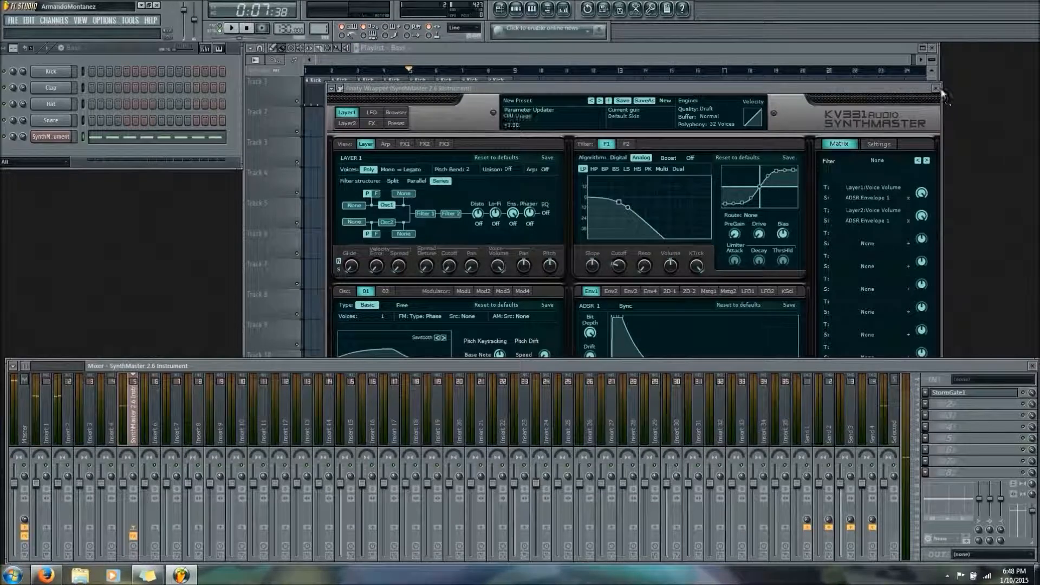
left_click(936, 88)
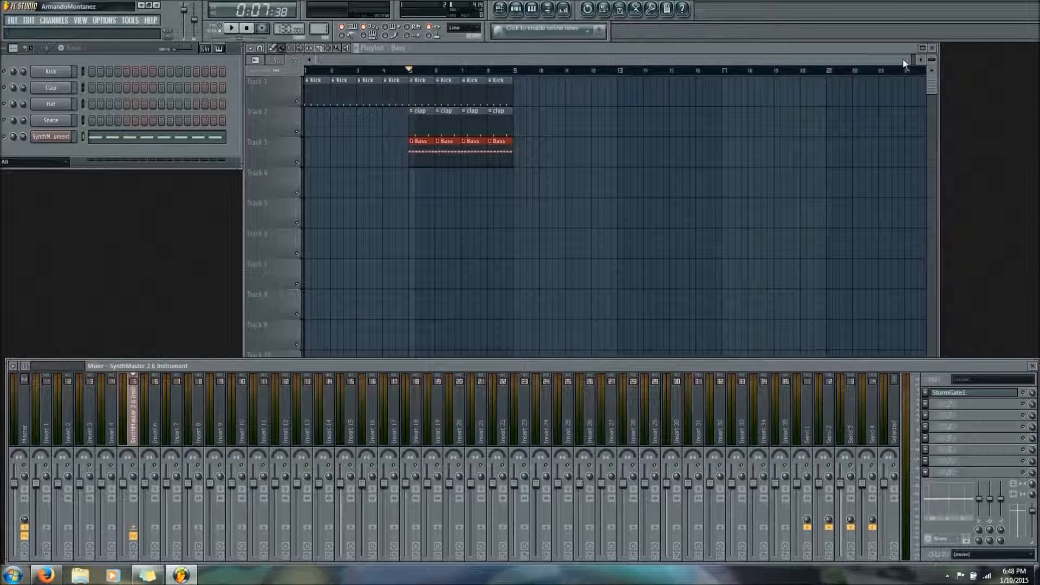
left_click_drag(802, 50, 903, 53)
left_click(213, 151)
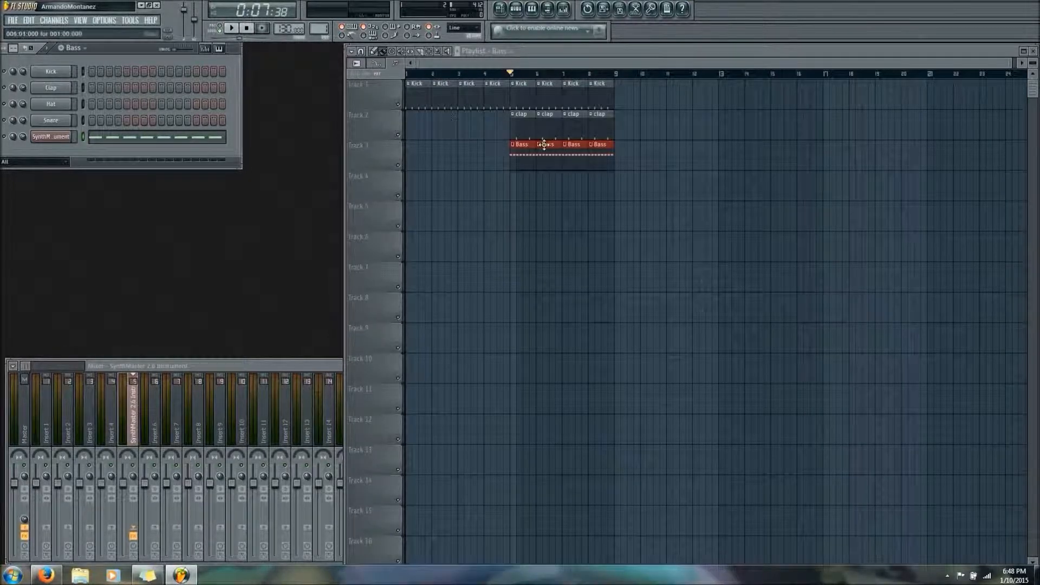
Tweak SynthMaster's Layer 1 Voice Pitch and create an automation clip for that last tweaked parameter.
left_click(51, 138)
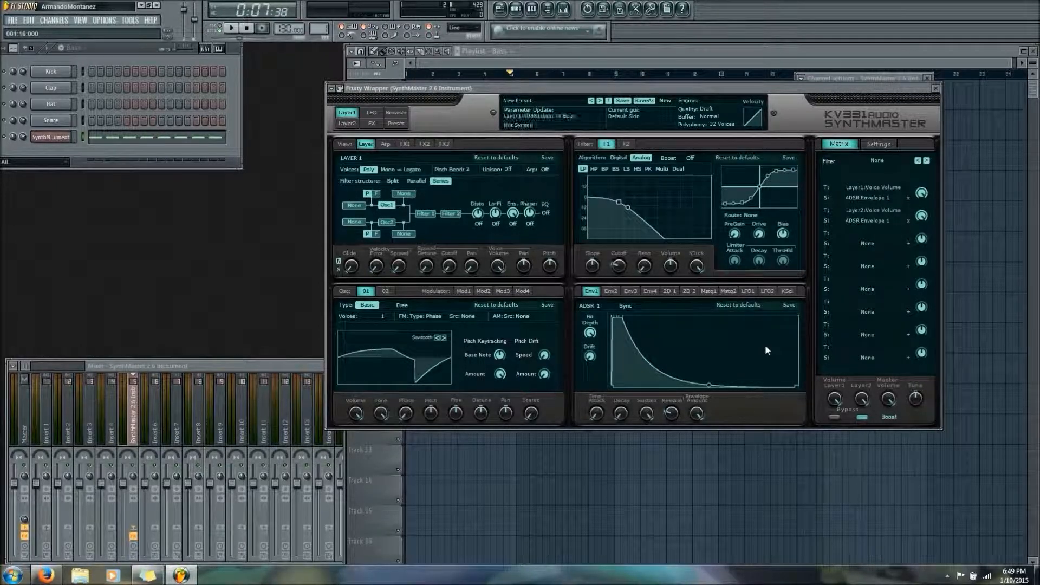
mouse_move(550, 266)
mouse_move(550, 267)
left_mouse_down()
mouse_move(553, 283)
mouse_move(551, 253)
mouse_move(552, 268)
left_mouse_up()
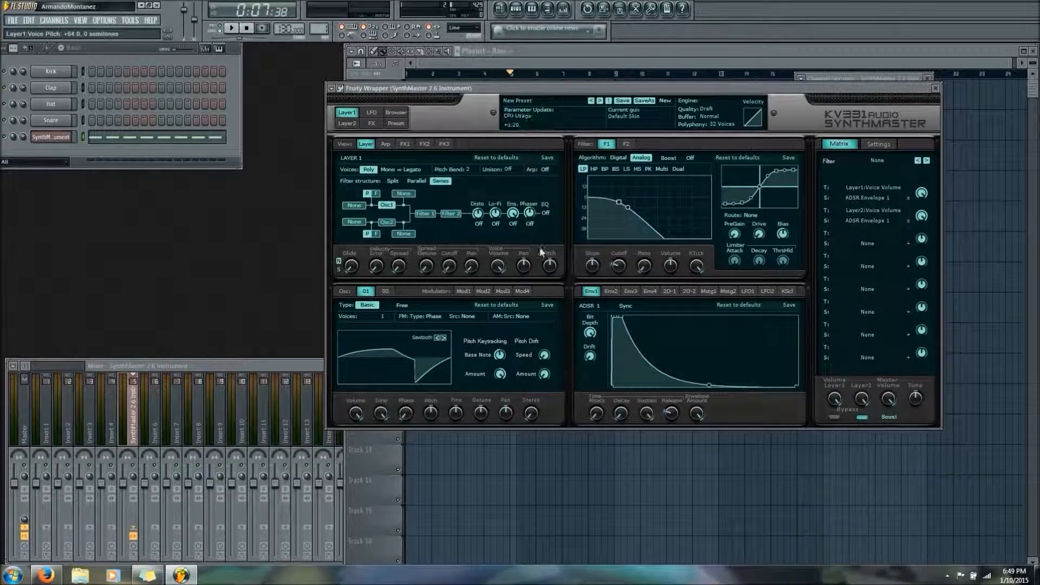
left_click(130, 21)
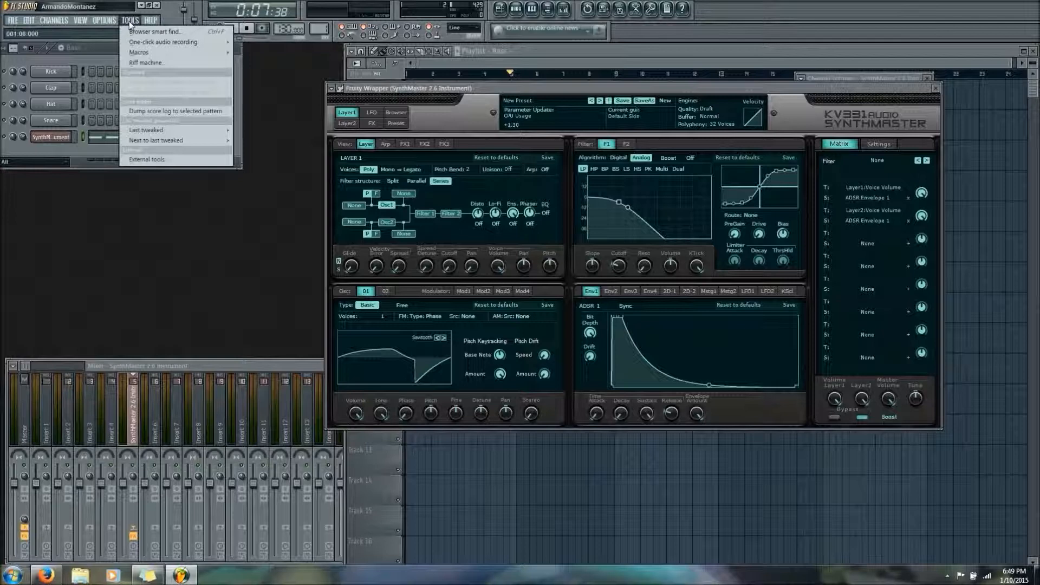
mouse_move(168, 131)
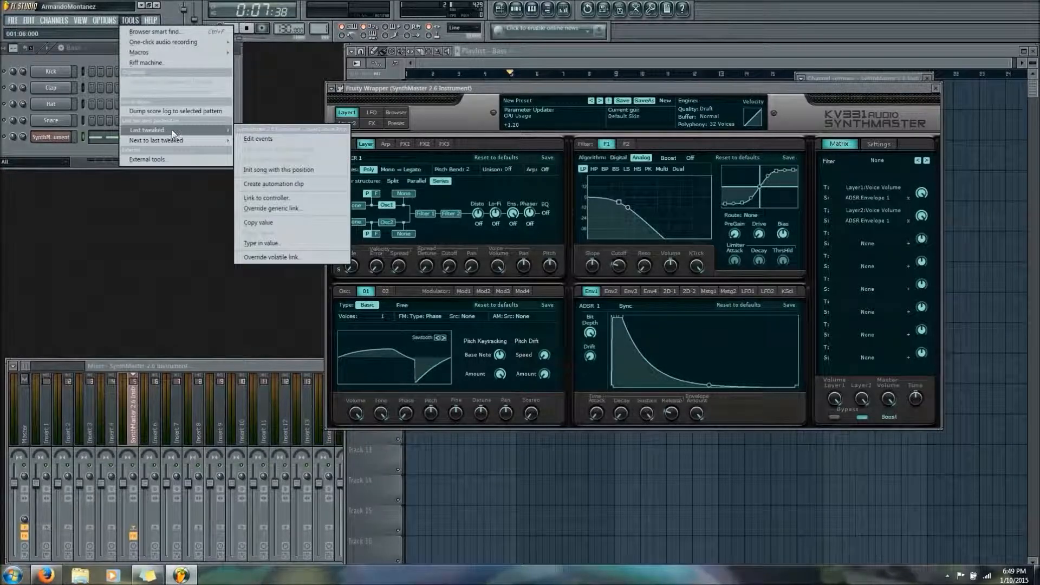
left_click(273, 184)
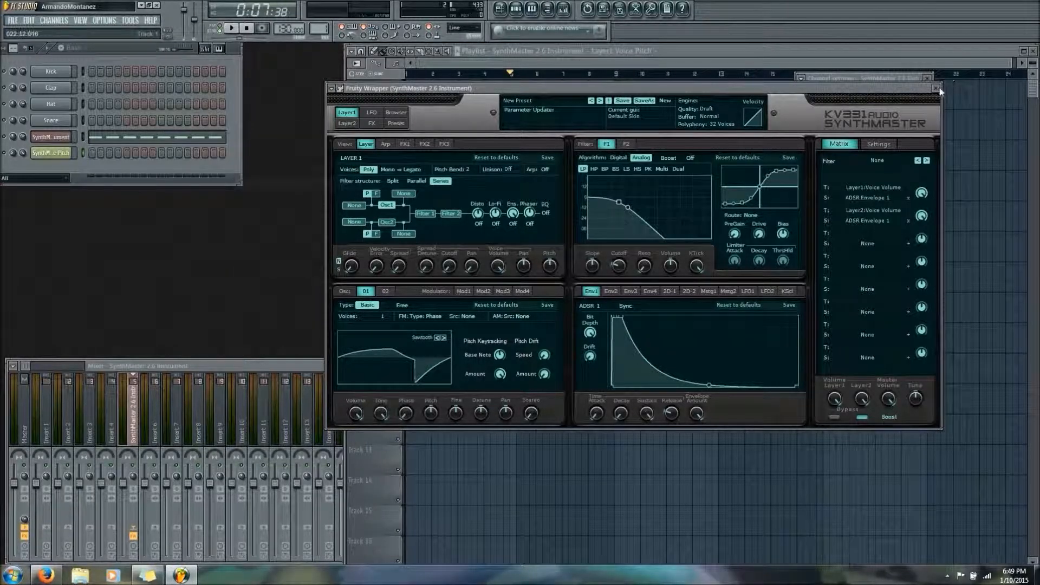
left_click(935, 89)
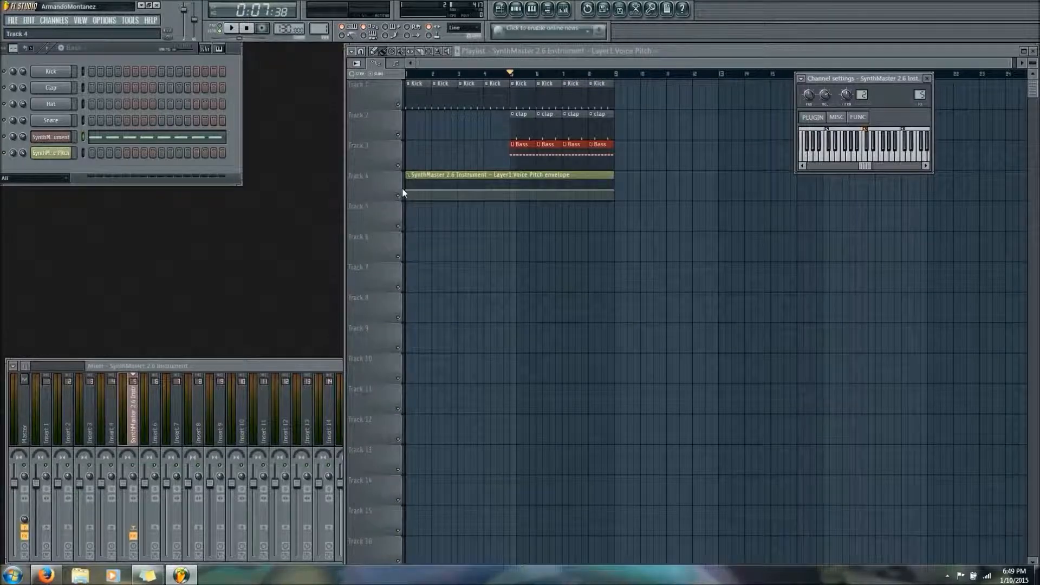
Fit the Voice Pitch automation clip on Track 4 to bars 5 to 8 with a rising curved envelope, and play it back.
left_click_drag(469, 174, 573, 175)
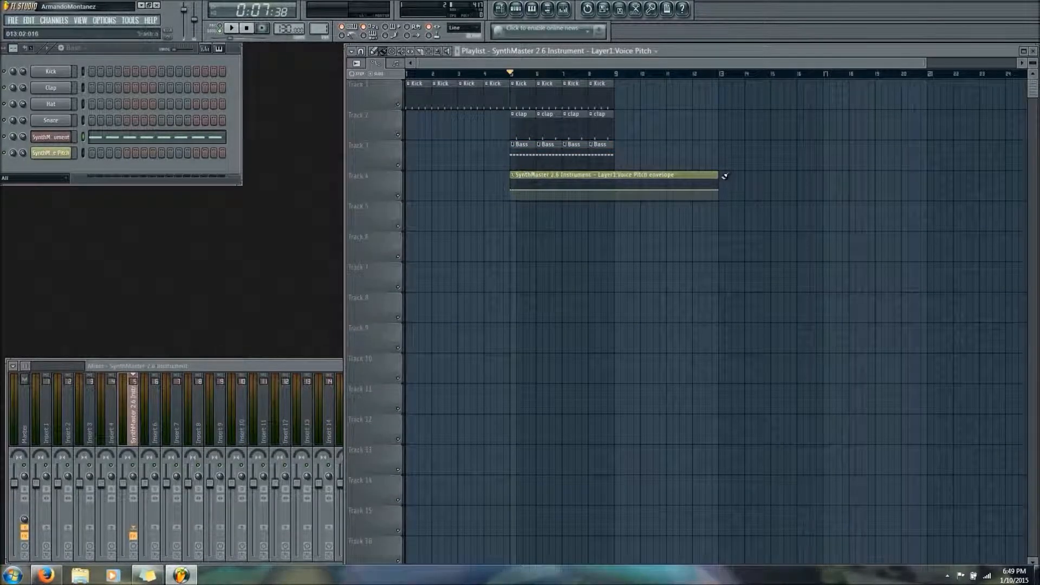
left_click_drag(718, 190, 563, 188)
key("space")
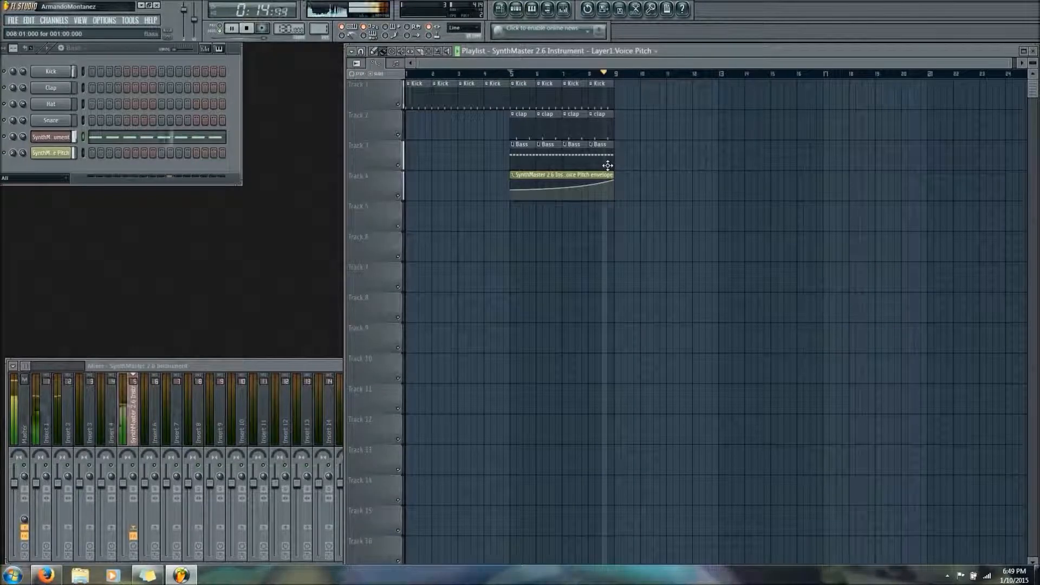
key("space")
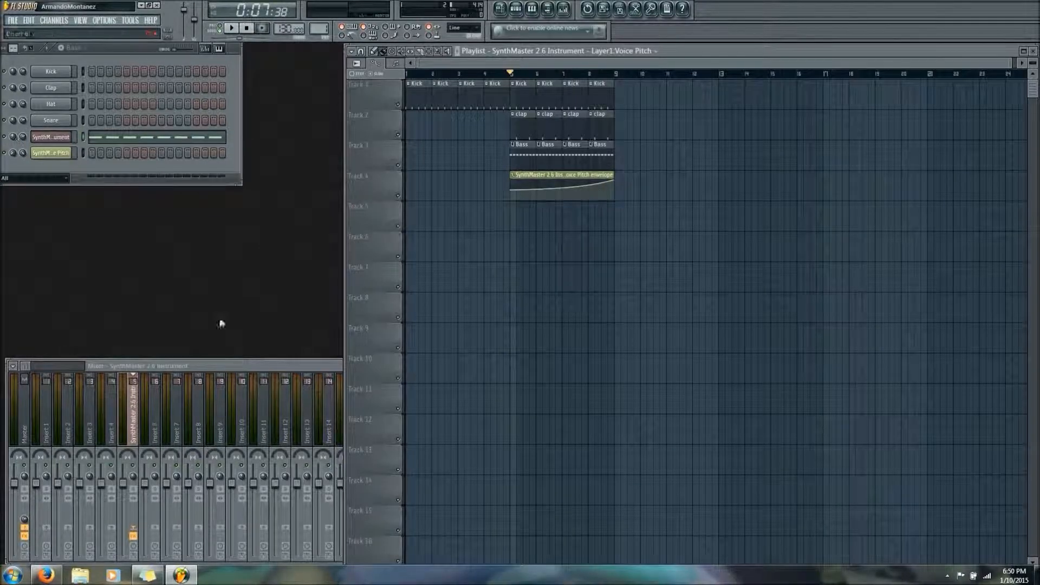
Create an automation clip for the volume of the SynthMaster mixer track.
double_click(129, 366)
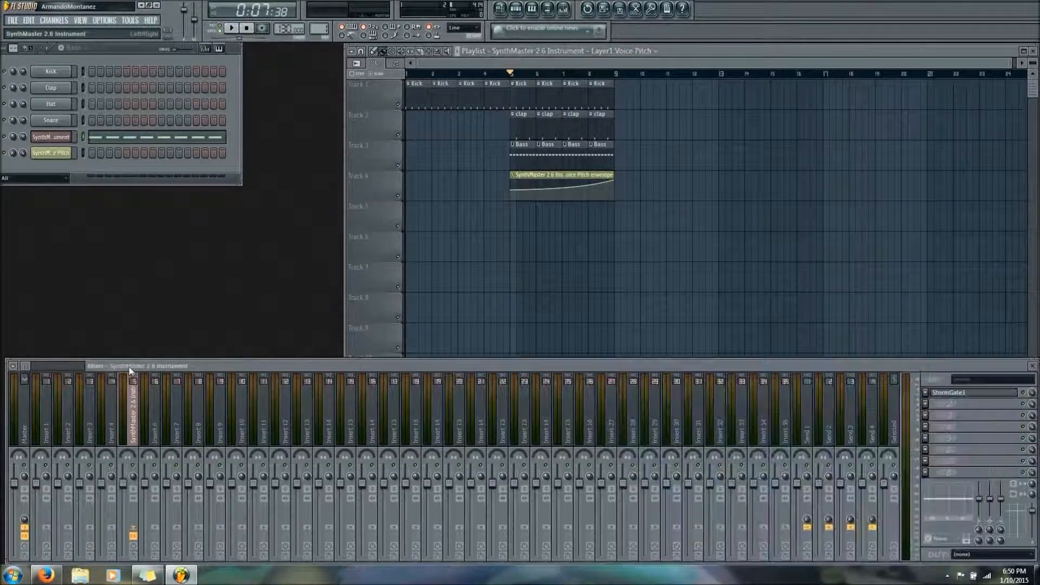
right_click(125, 488)
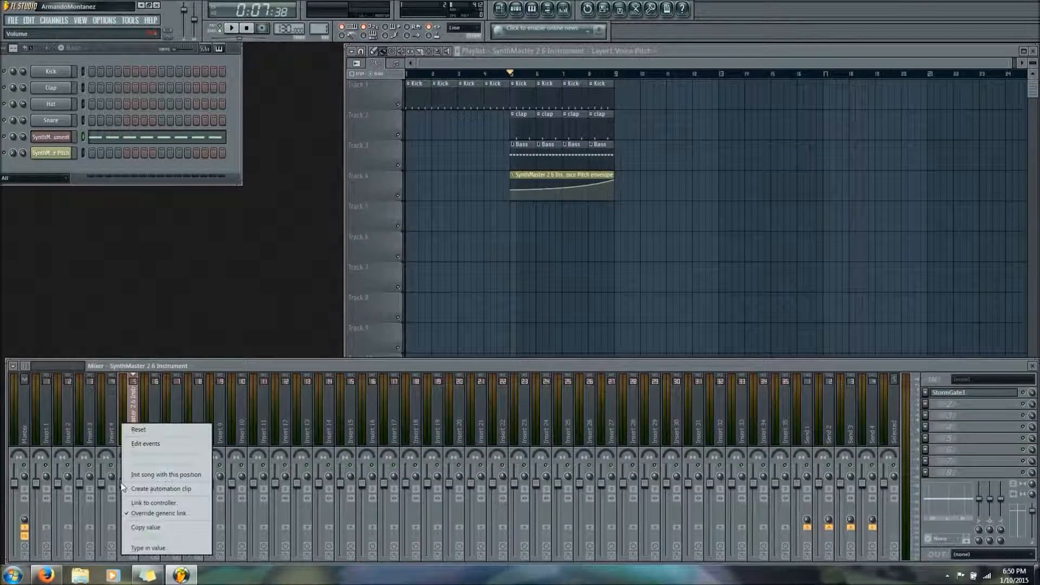
left_click(162, 490)
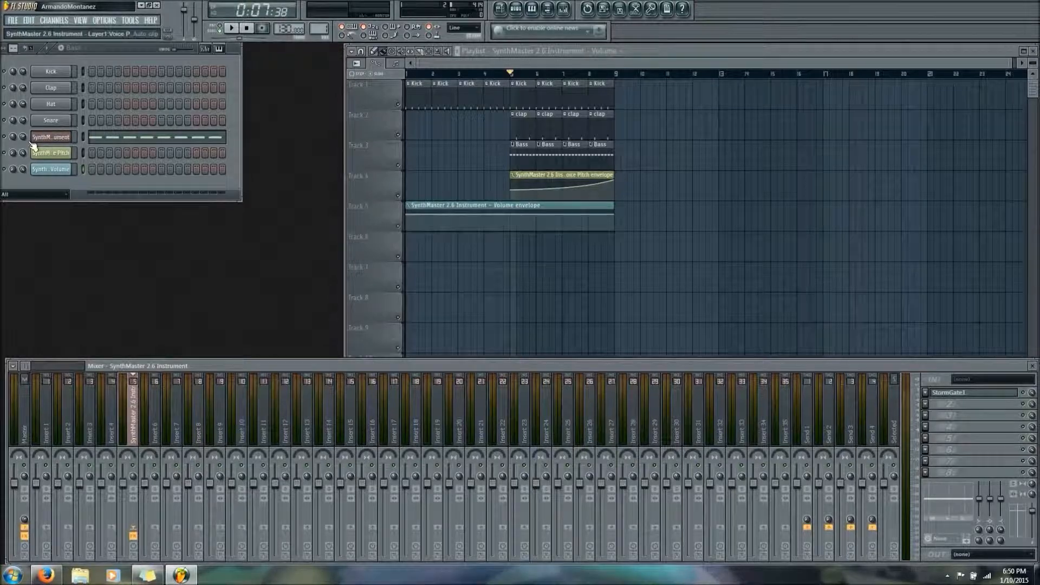
Fit the SynthMaster Volume automation clip on Track 5 to bars 5 to 8 with a falling curved envelope, and play it back.
left_click_drag(413, 203, 525, 205)
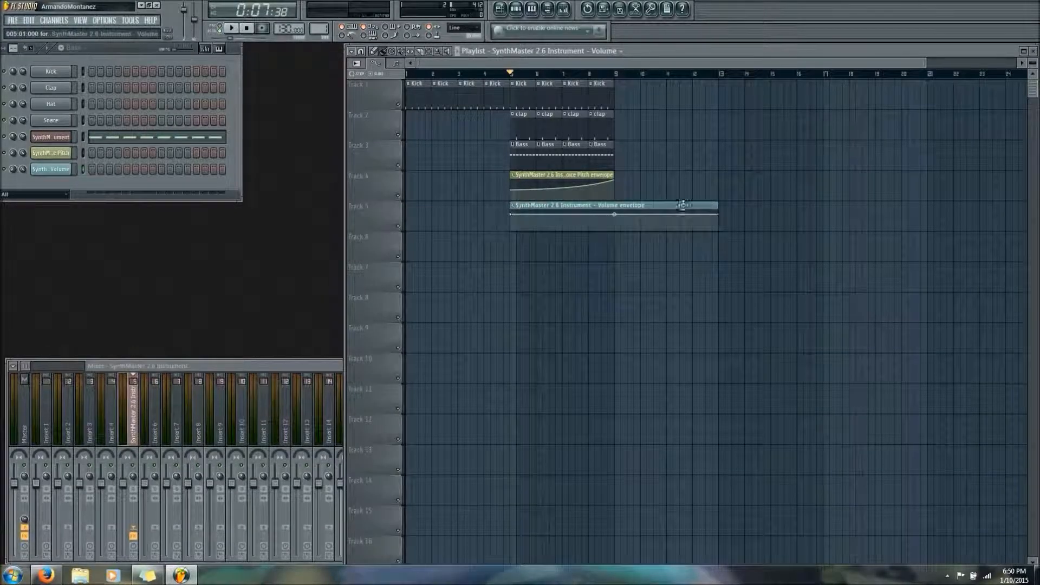
left_click_drag(721, 217, 612, 230)
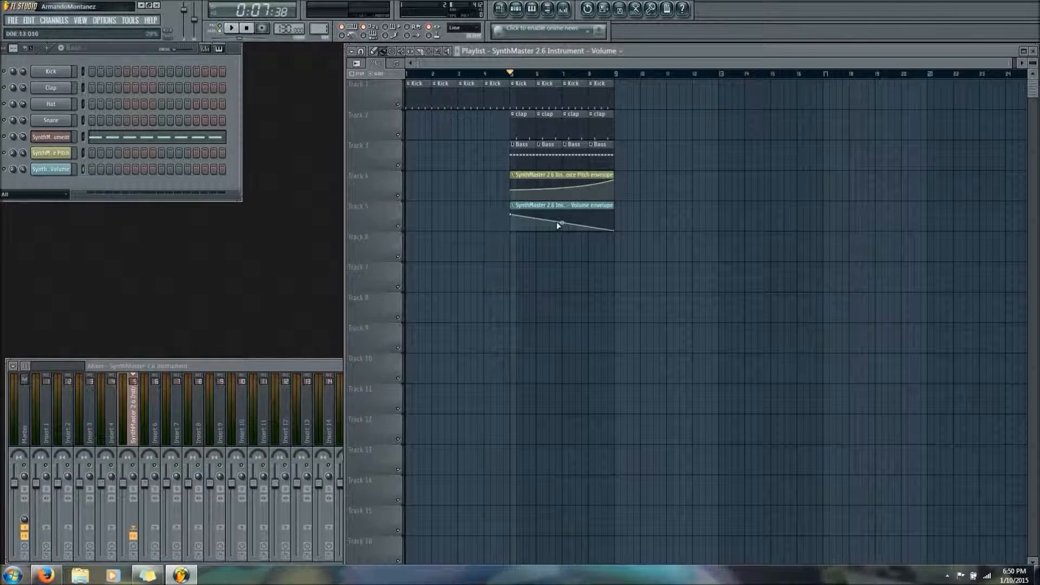
left_click_drag(563, 221, 559, 224)
key("space")
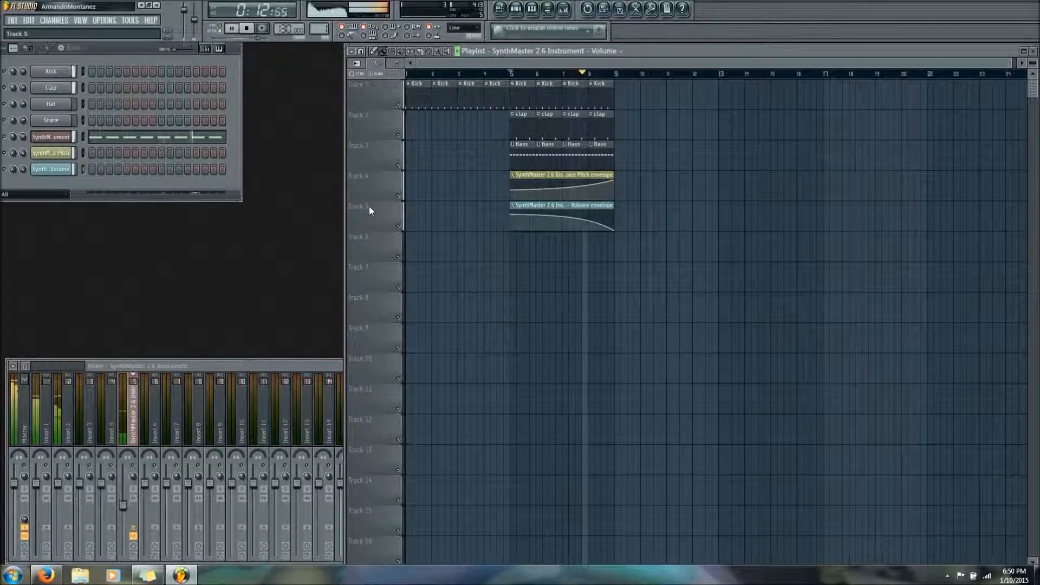
key("space")
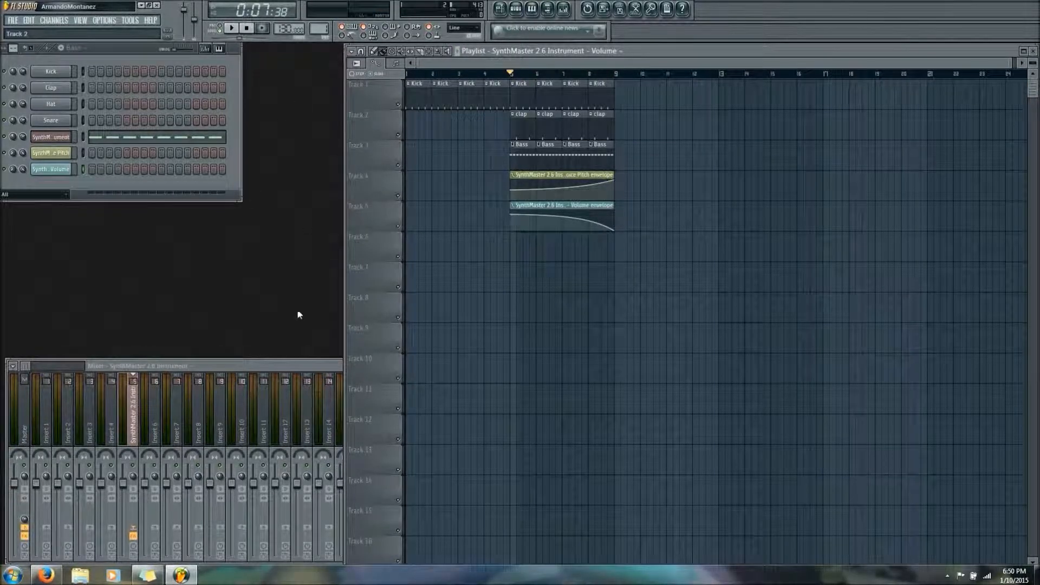
Open the recent project House 2.flp.
left_click(307, 364)
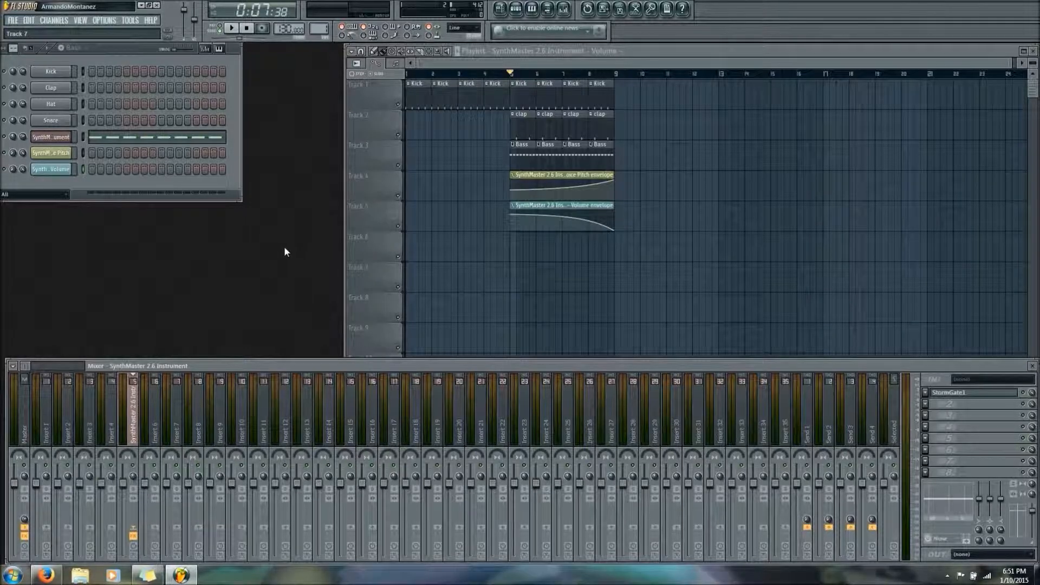
left_click(8, 23)
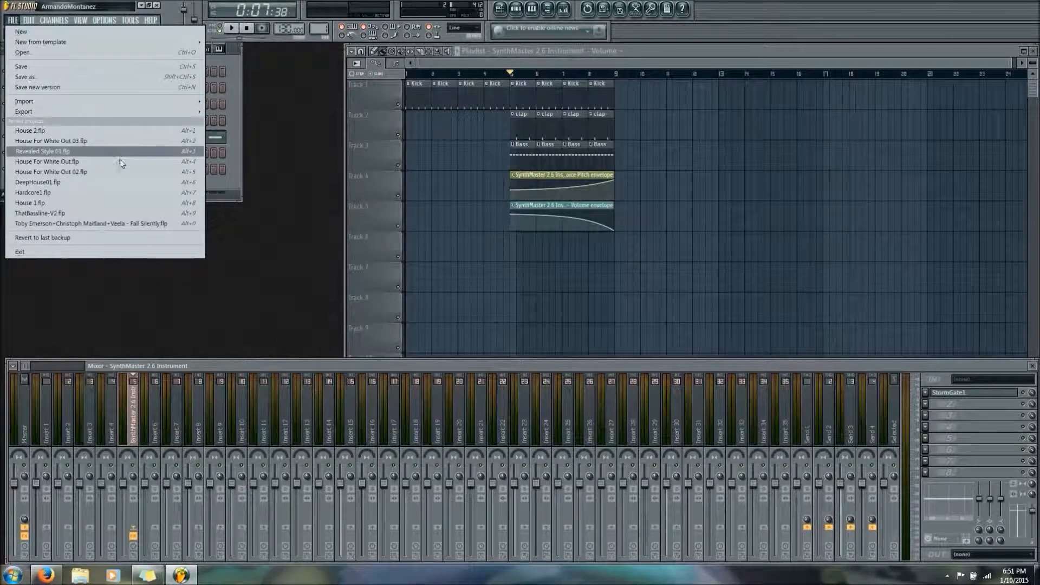
left_click(111, 130)
left_click(534, 310)
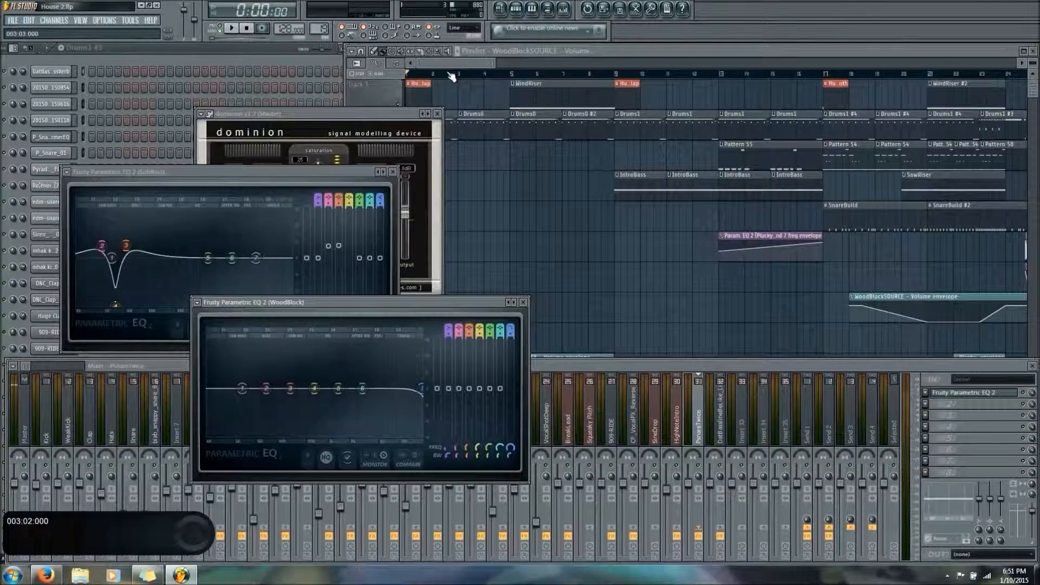
Play a short stretch of the House 2 song starting at bar 58.
left_click_drag(450, 64, 577, 63)
left_click(919, 74)
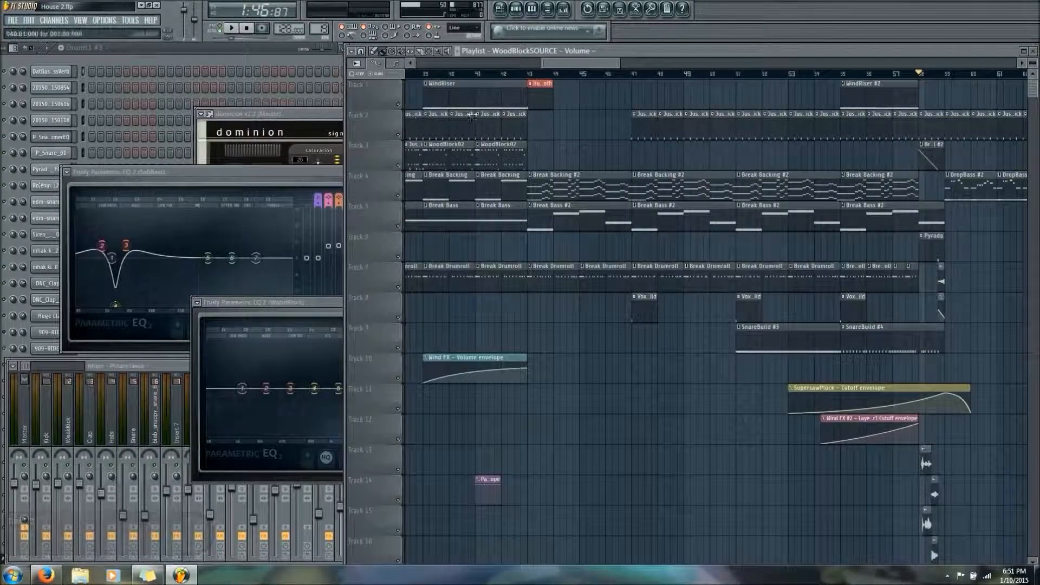
key("space")
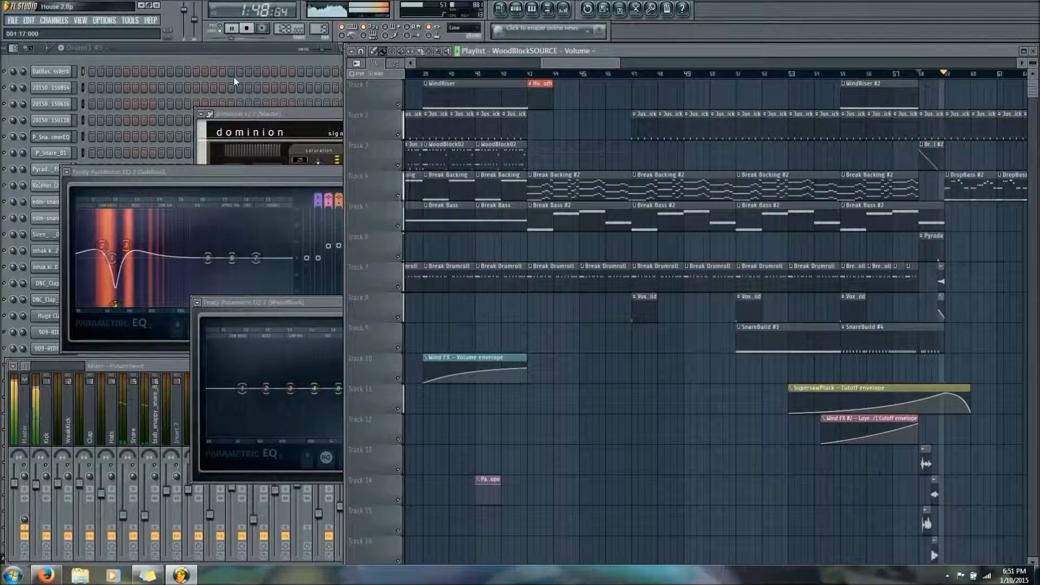
key("space")
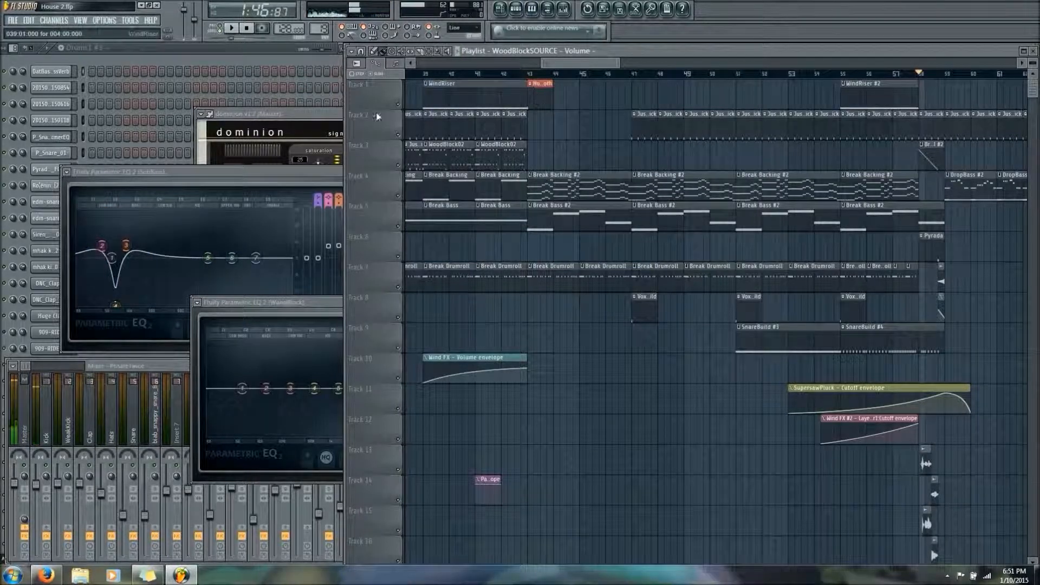
Examine the break, build-up and drop sections around bar 58 in the playlist, including their automation clips.
scroll(667, 71, "right", 10)
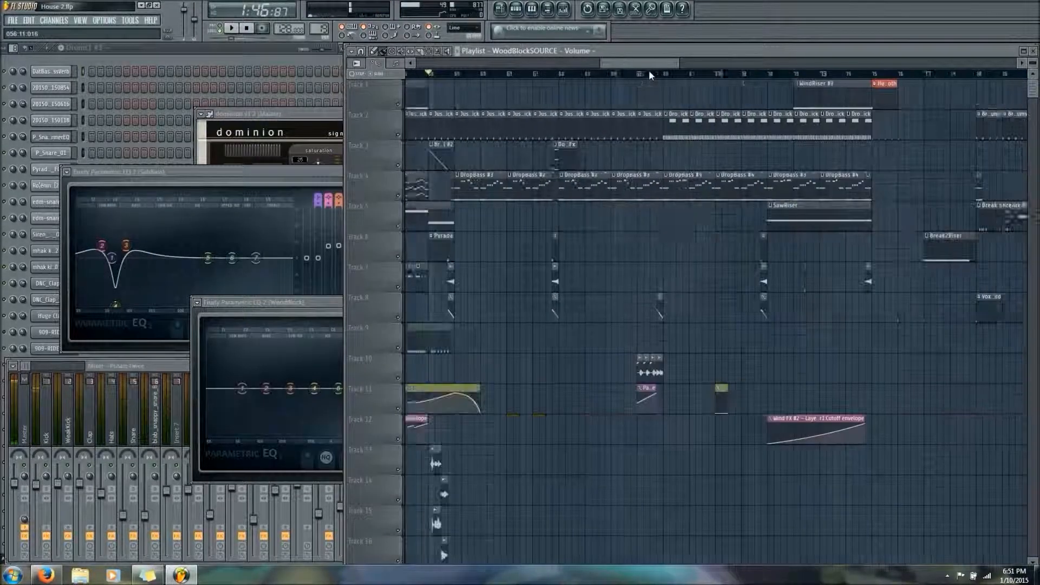
scroll(648, 70, "left", 5)
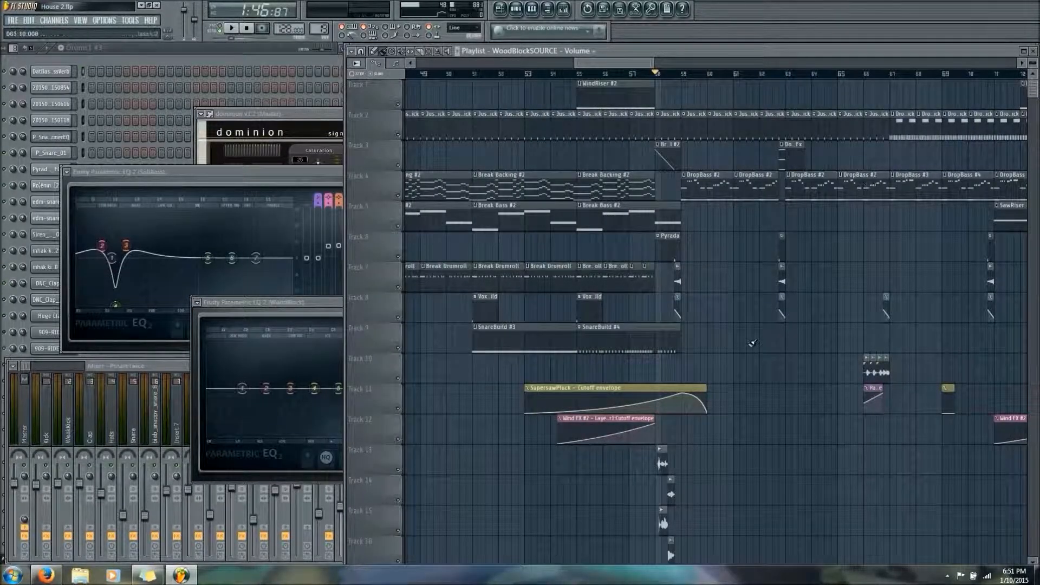
scroll(753, 343, "down", 3)
left_click_drag(492, 348, 634, 390)
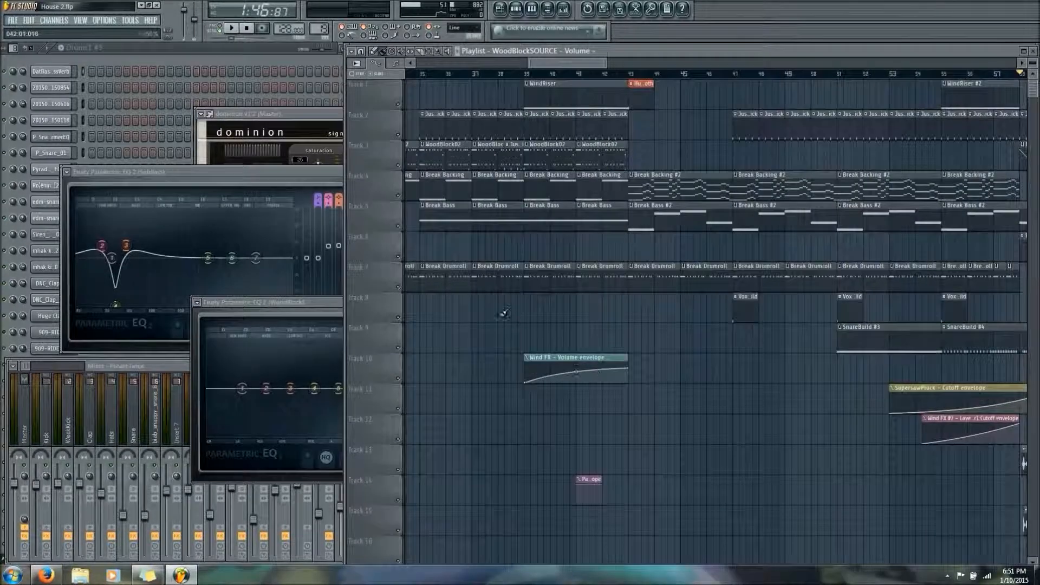
left_click_drag(504, 314, 824, 331)
left_click_drag(615, 342, 852, 349)
left_click_drag(477, 327, 732, 331)
left_click_drag(428, 309, 627, 309)
left_click_drag(706, 303, 613, 295)
Review the complete House 2 arrangement in the playlist and return the song position to the start.
left_click_drag(473, 65, 451, 66)
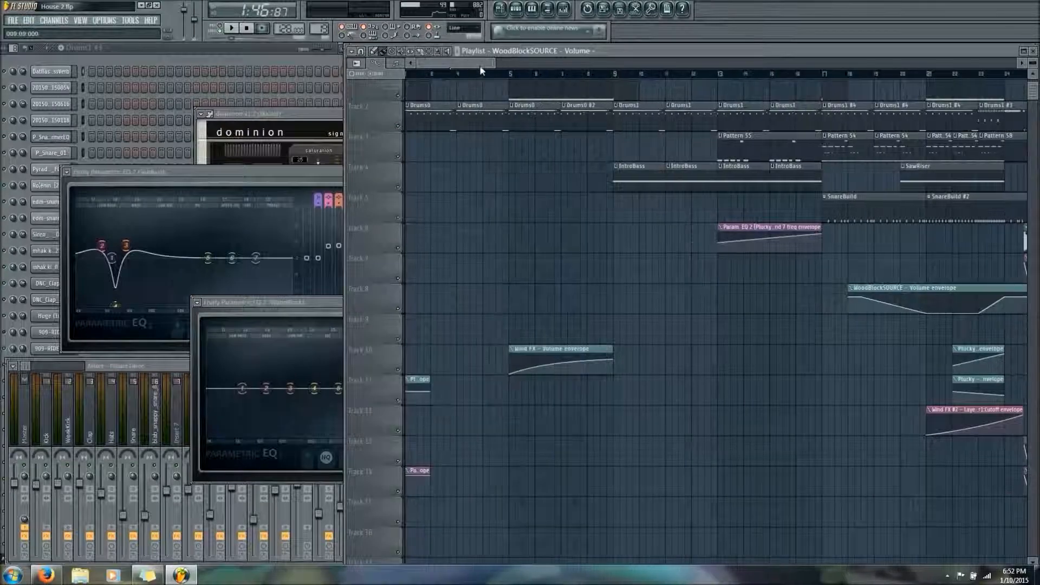
scroll(600, 206, "down", 10)
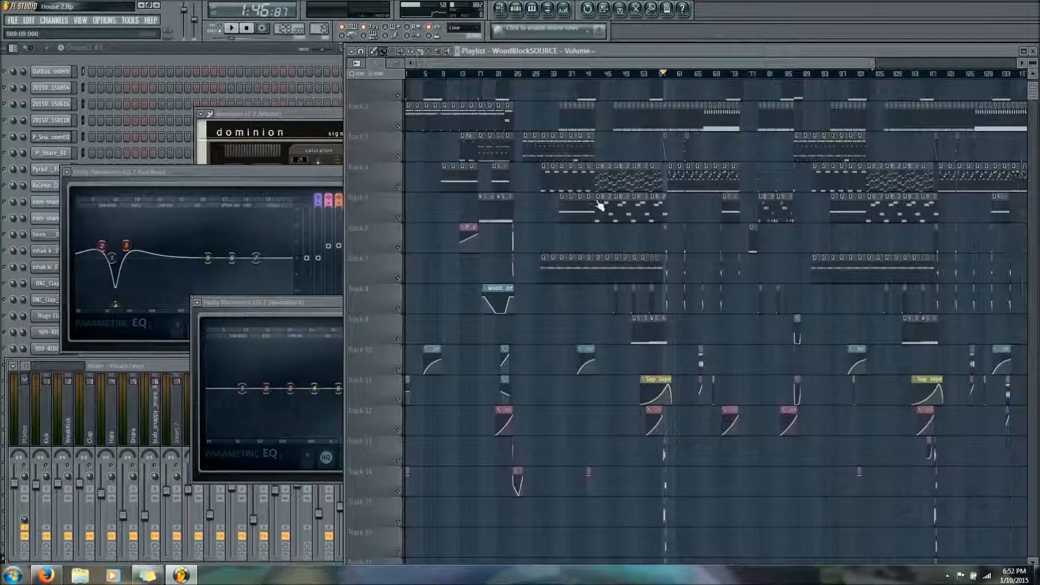
left_click_drag(874, 65, 1029, 65)
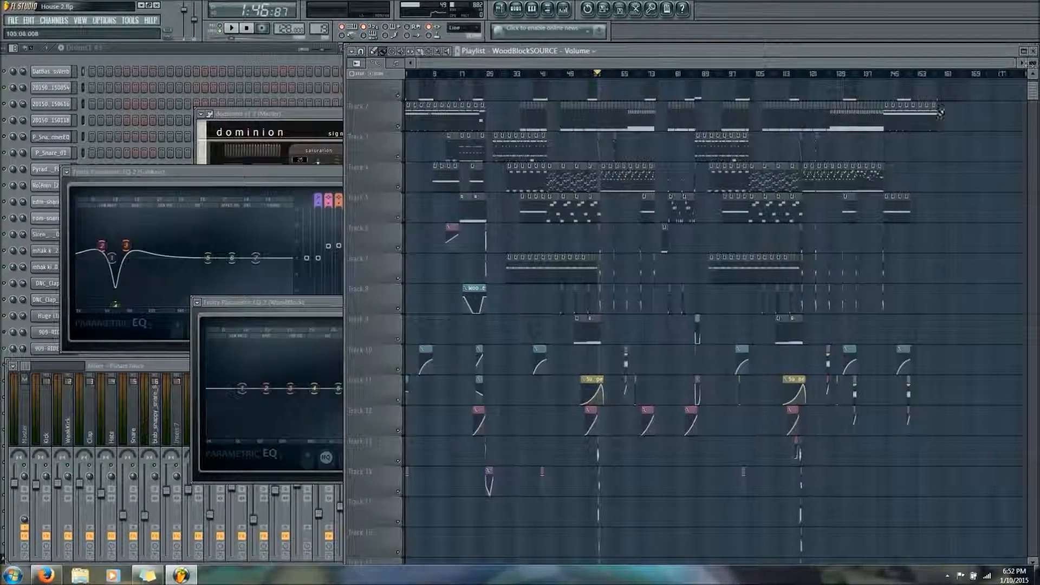
scroll(923, 328, "down", 5)
scroll(922, 328, "up", 5)
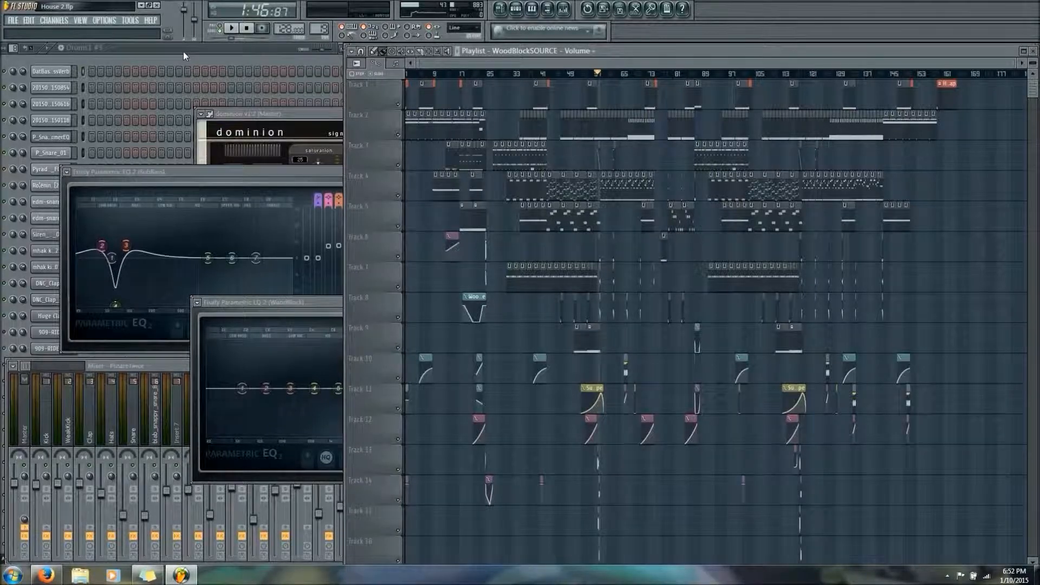
left_click_drag(232, 39, 167, 41)
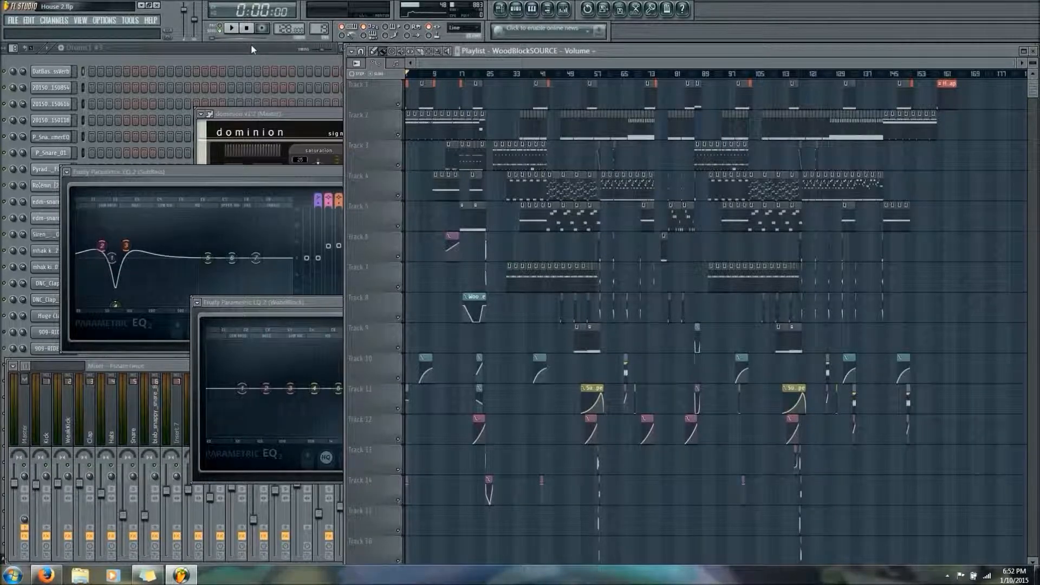
mouse_move(1017, 63)
left_mouse_down()
mouse_move(556, 66)
mouse_move(1021, 65)
left_mouse_up()
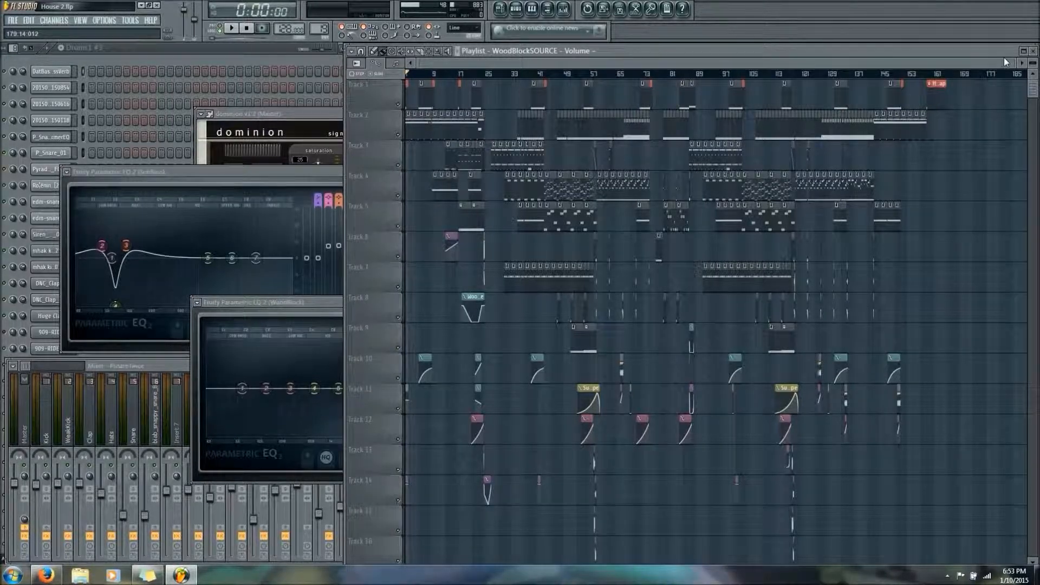
left_click_drag(1014, 64, 738, 64)
left_click_drag(663, 63, 394, 132)
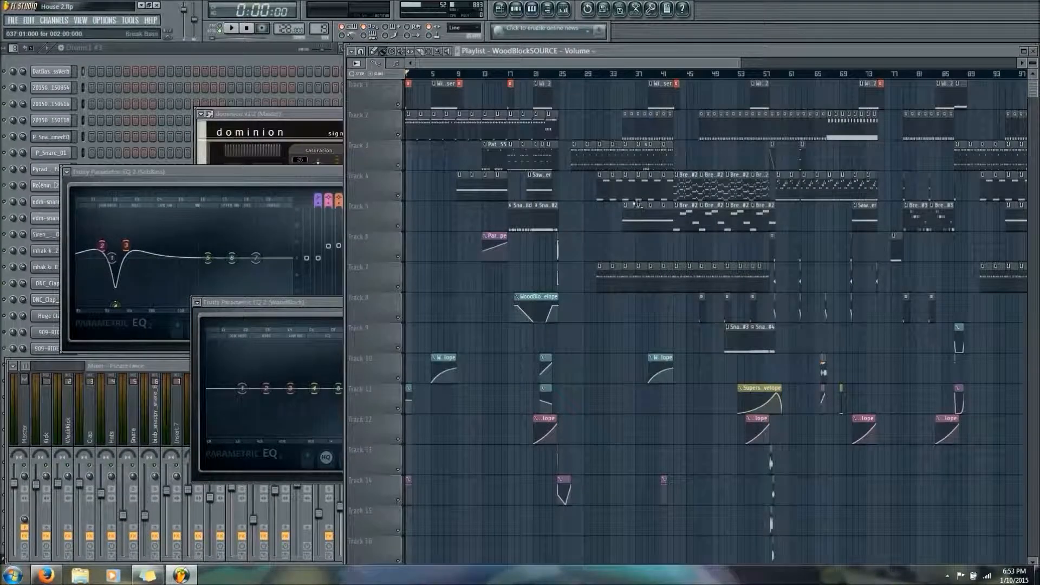